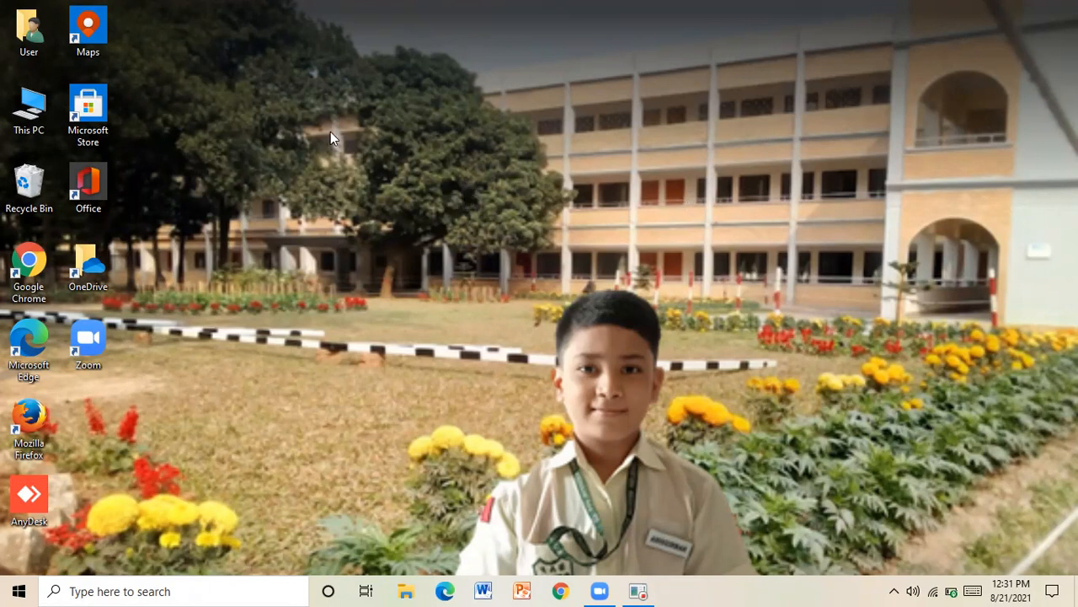
Refresh the desktop and open Google Drive in Google Chrome
right_click(428, 114)
click(457, 158)
double_click(40, 259)
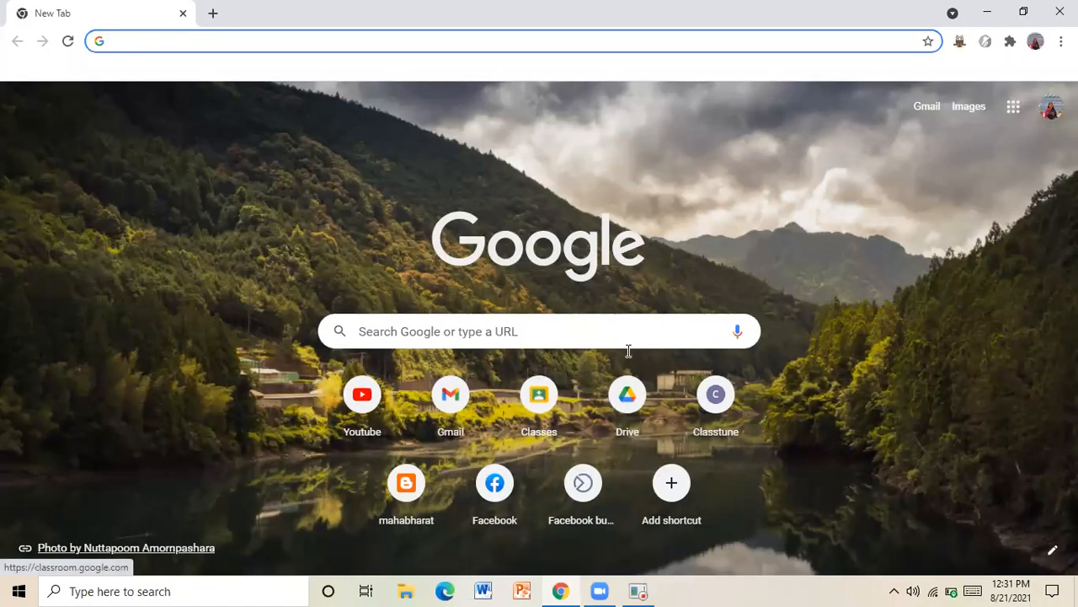
click(619, 429)
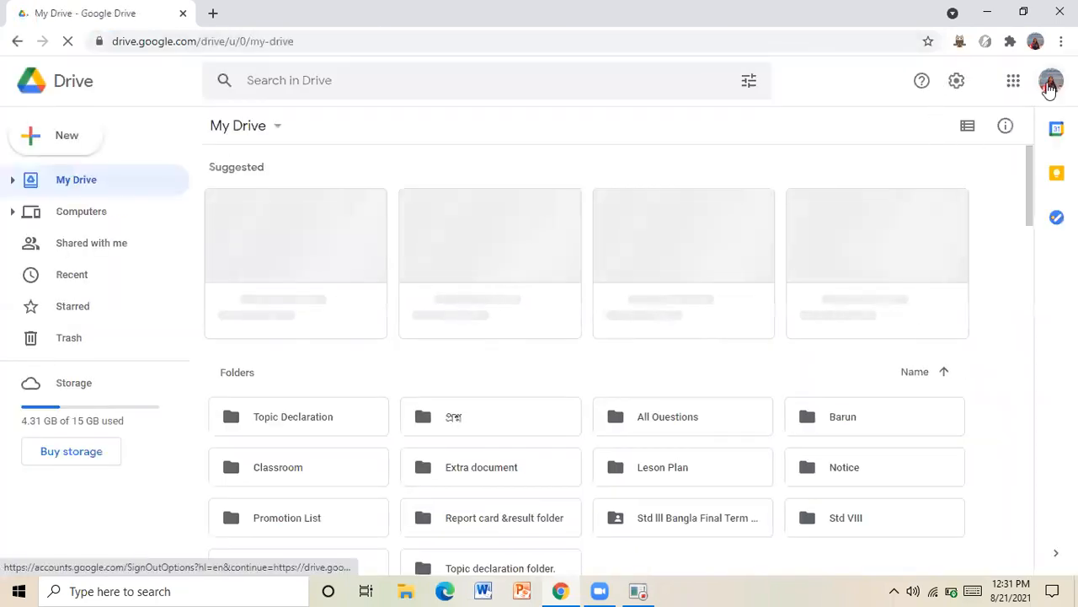
Switch Drive to the student's school account, close the previous account's tab and dismiss the notice about blocking people
click(1051, 80)
scroll(891, 329, down, 3)
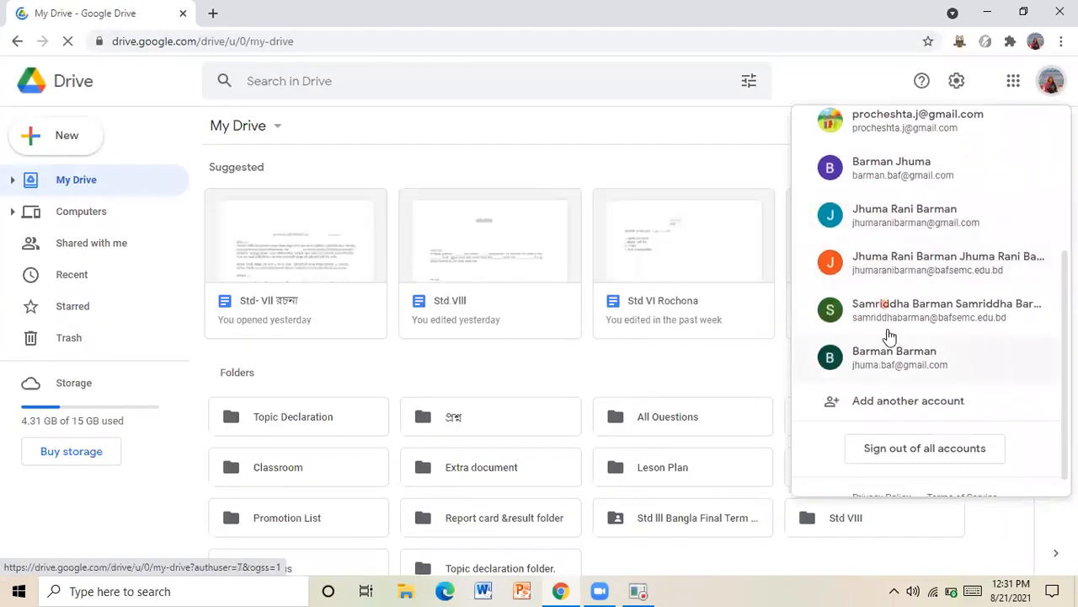
click(881, 318)
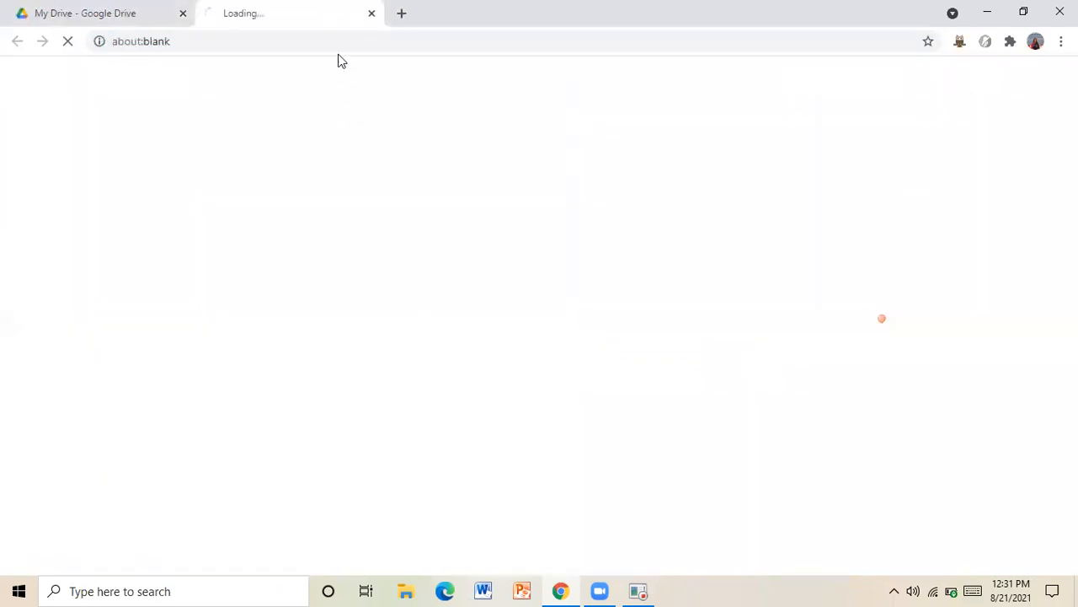
click(182, 14)
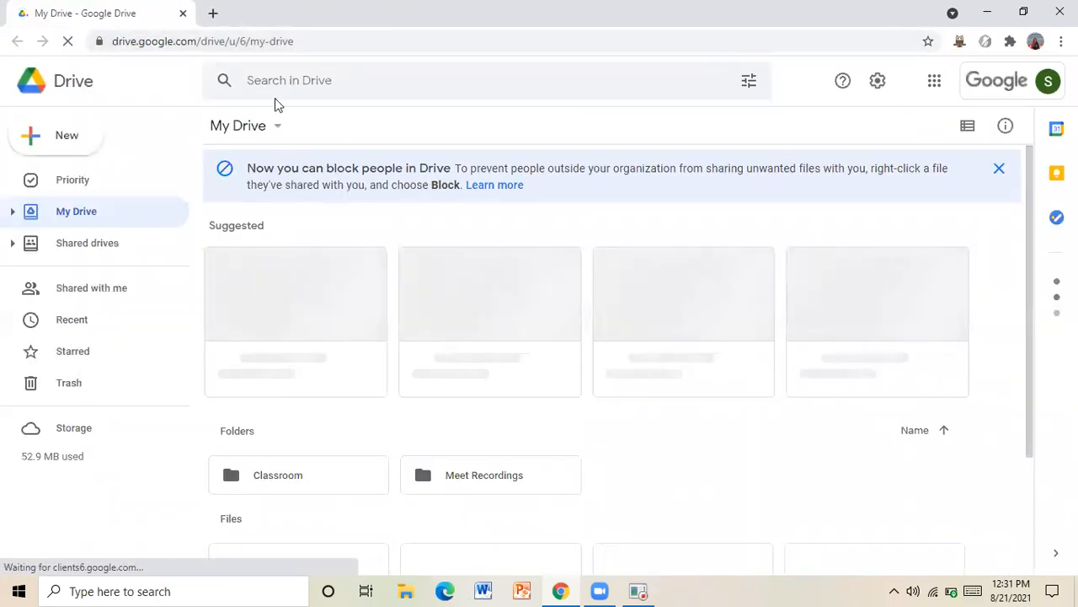
click(999, 169)
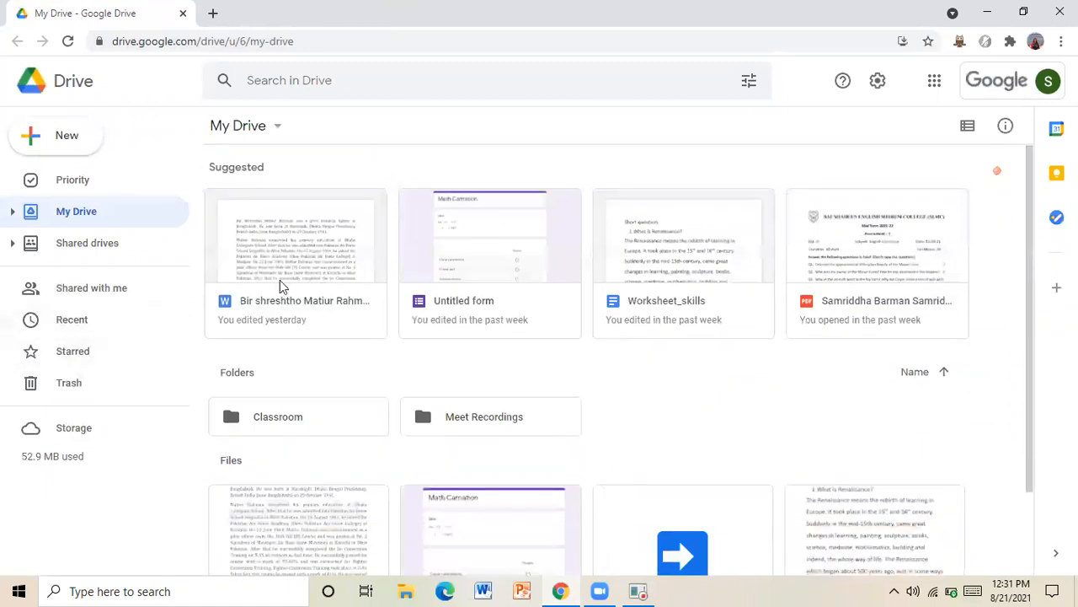
Create a new Google Jamboard file from My Drive
scroll(592, 343, down, 2)
scroll(590, 354, up, 2)
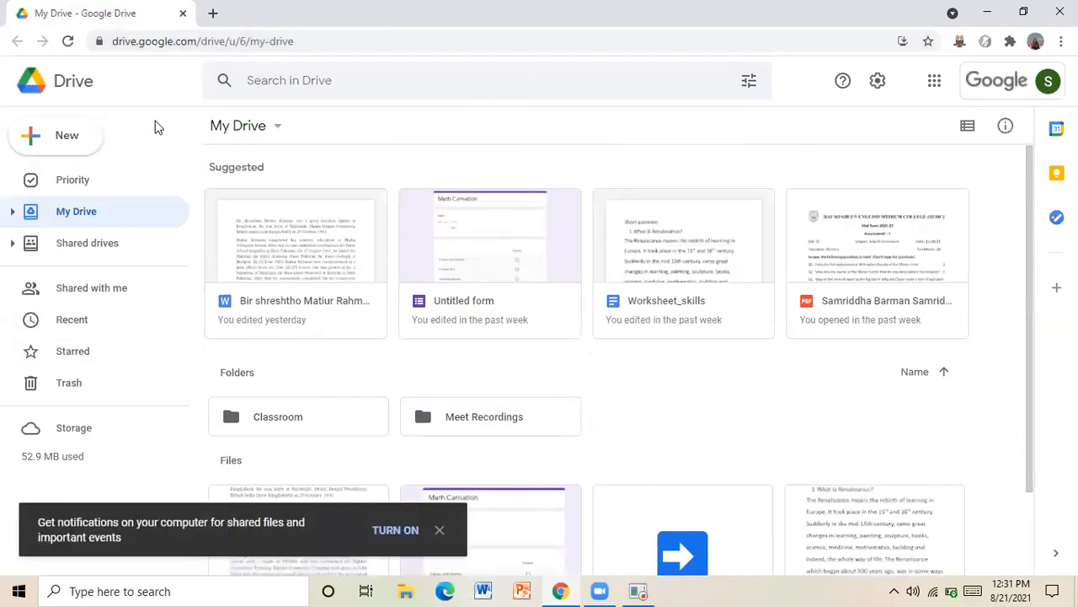
click(49, 131)
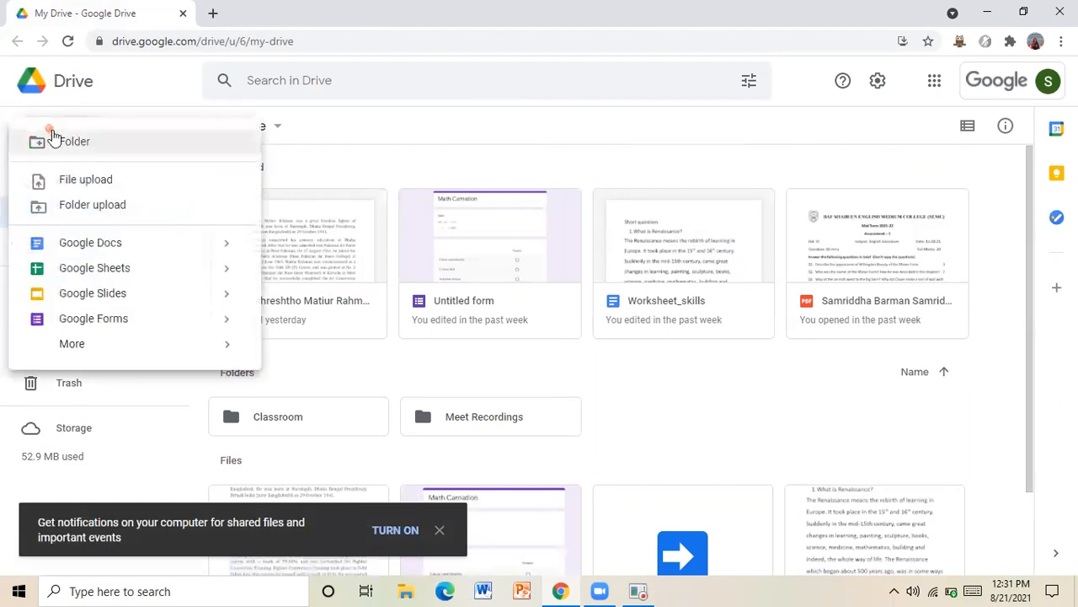
mouse_move(111, 349)
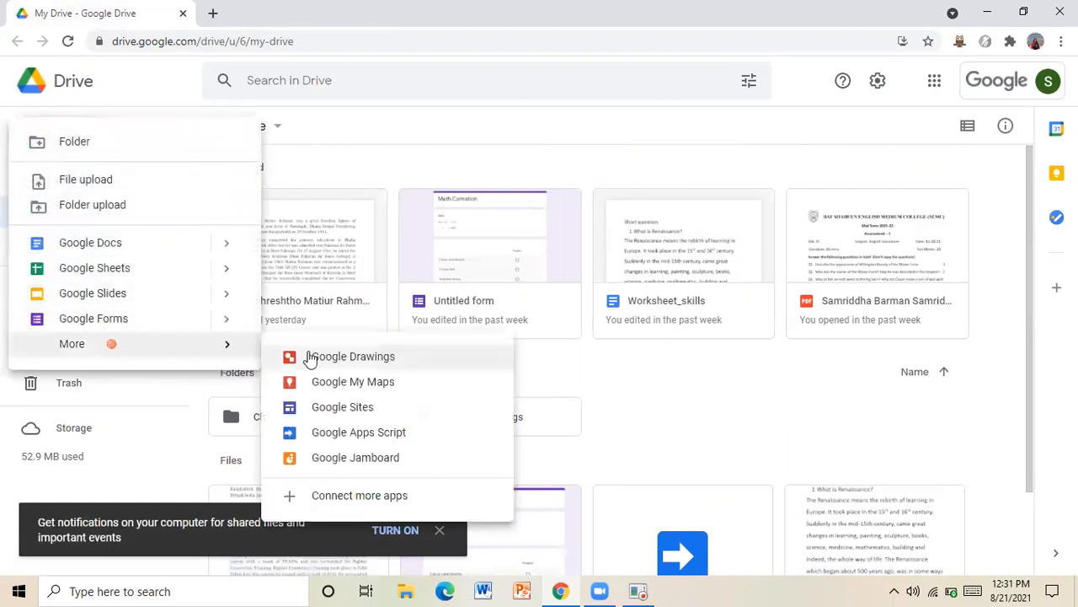
click(388, 456)
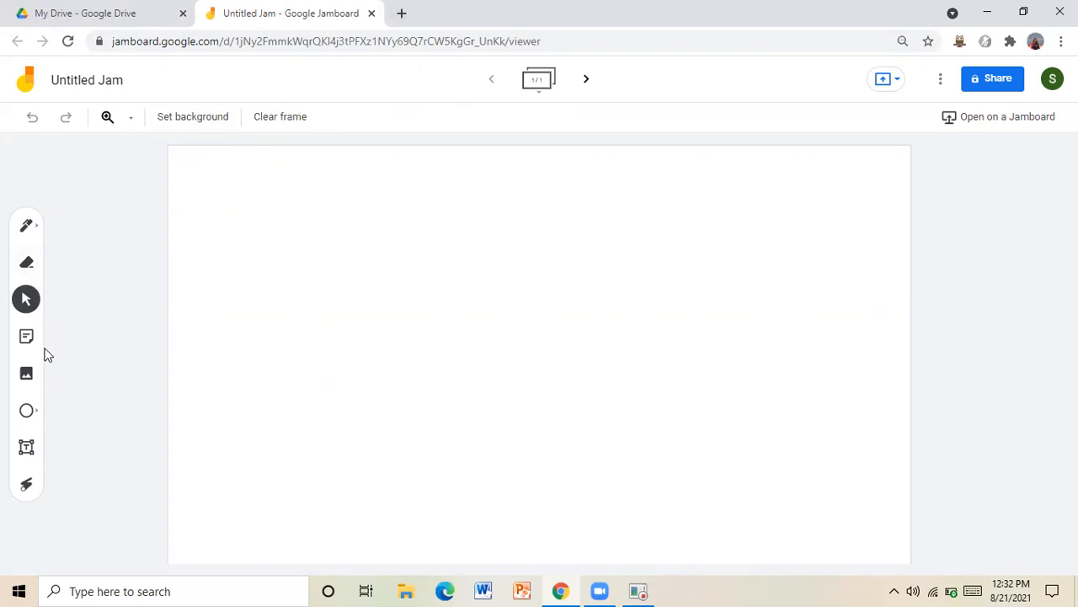
Add a text box reading "C.W" and place it tilted in the frame's upper-left corner
click(30, 448)
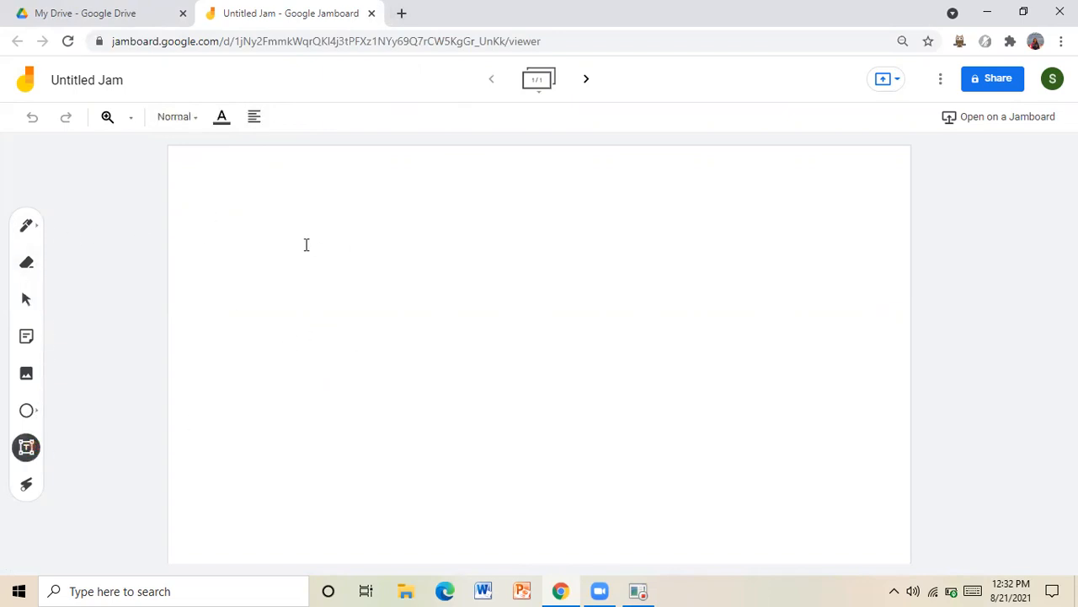
click(313, 217)
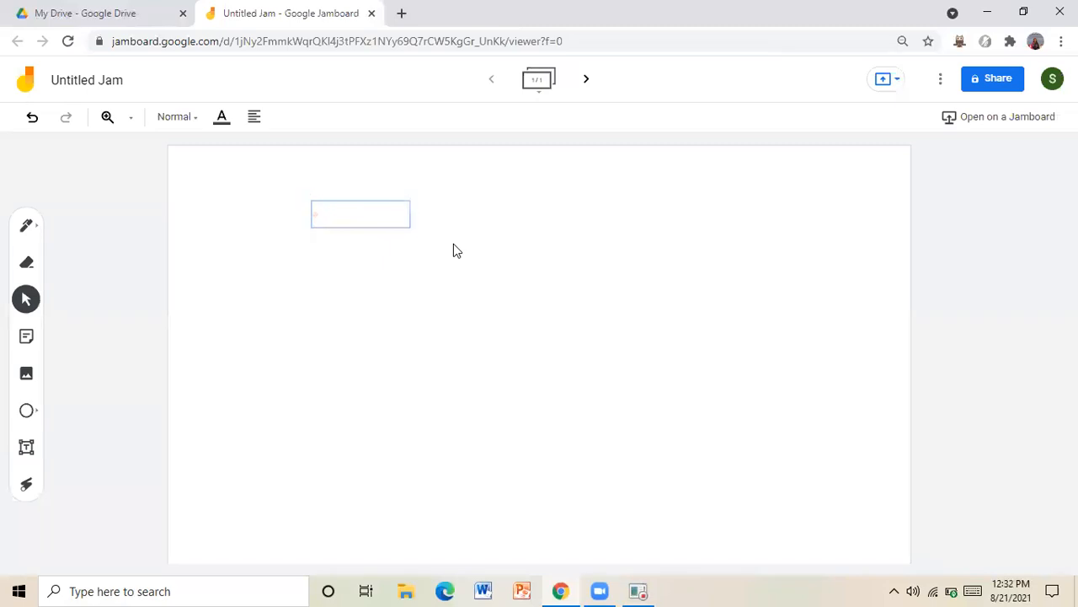
text(C.w)
key(BackSpace)
text(W)
click(388, 213)
drag(311, 202, 245, 168)
click(295, 256)
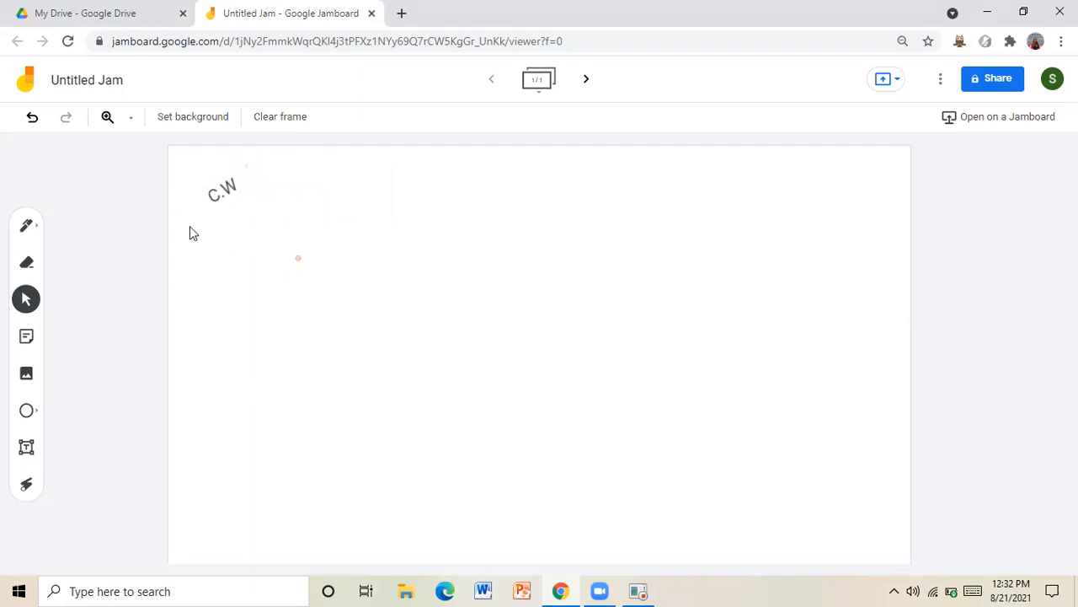
Add a text box with the date "21/8/2021" and move it to the frame's upper-right corner
click(21, 455)
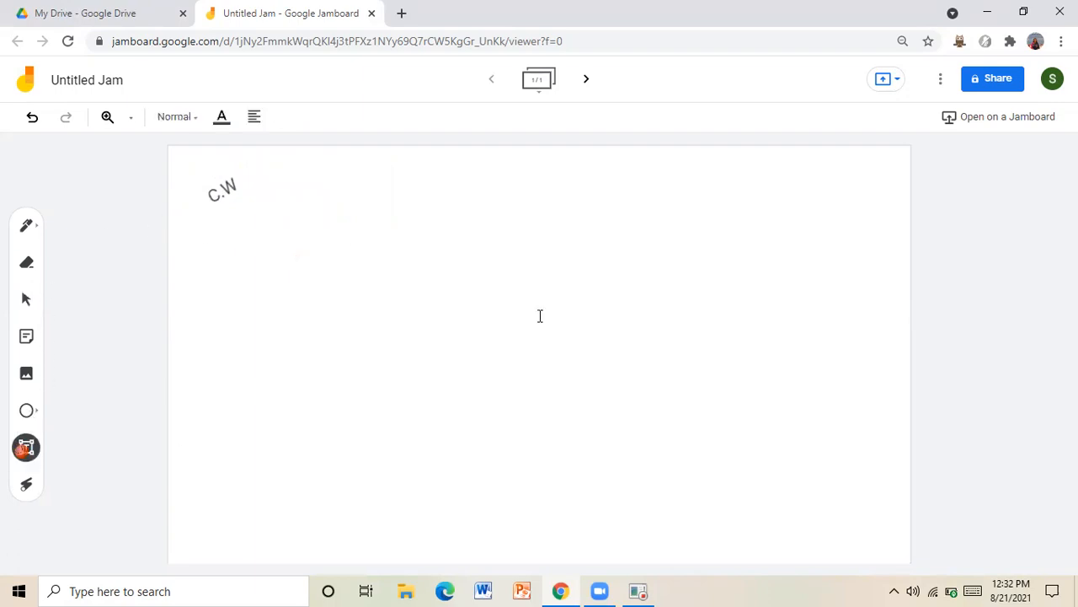
click(455, 282)
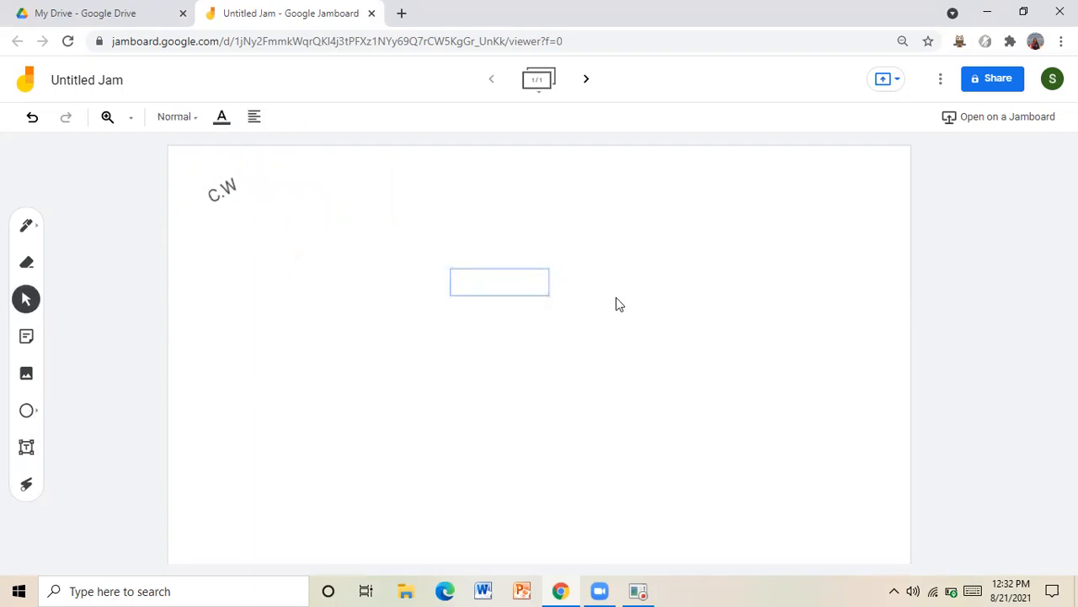
text(8/)
key(BackSpace)
key(BackSpace)
text(21.)
text(8/)
text(20)
text(21)
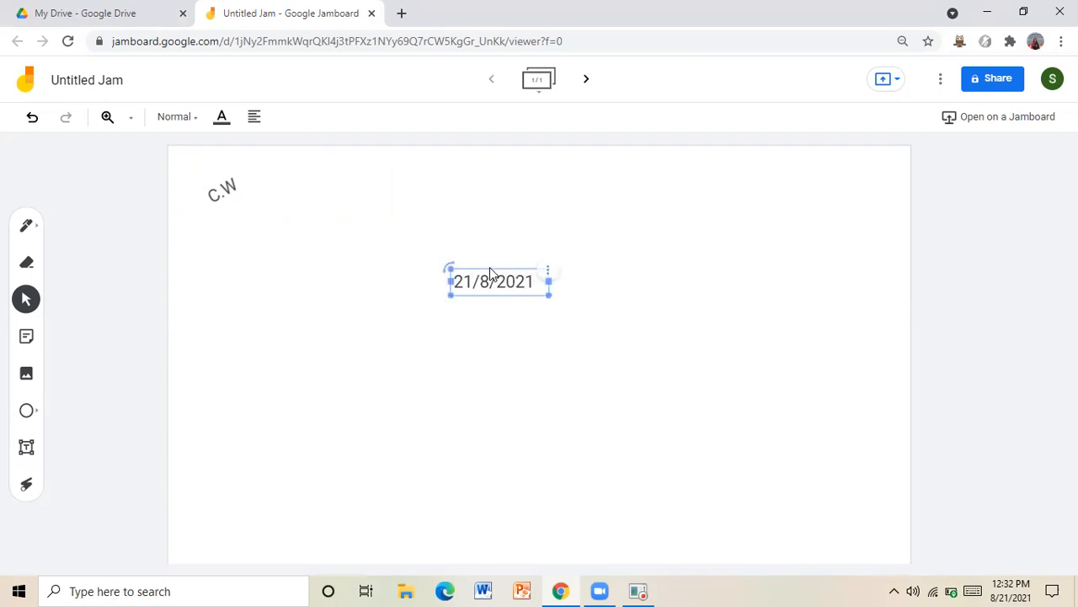
drag(497, 272, 837, 173)
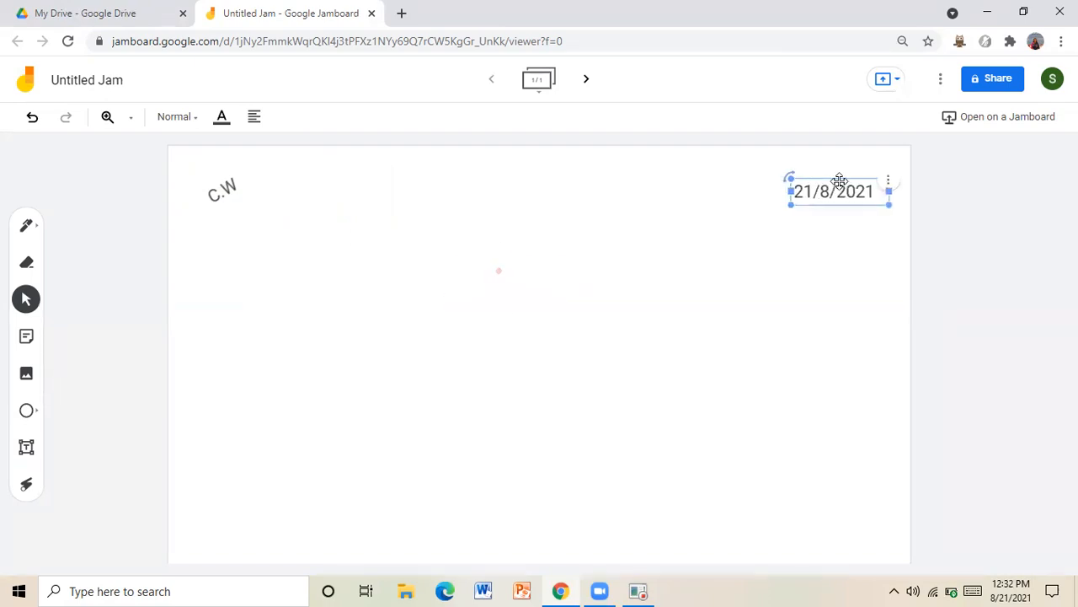
click(737, 409)
click(674, 323)
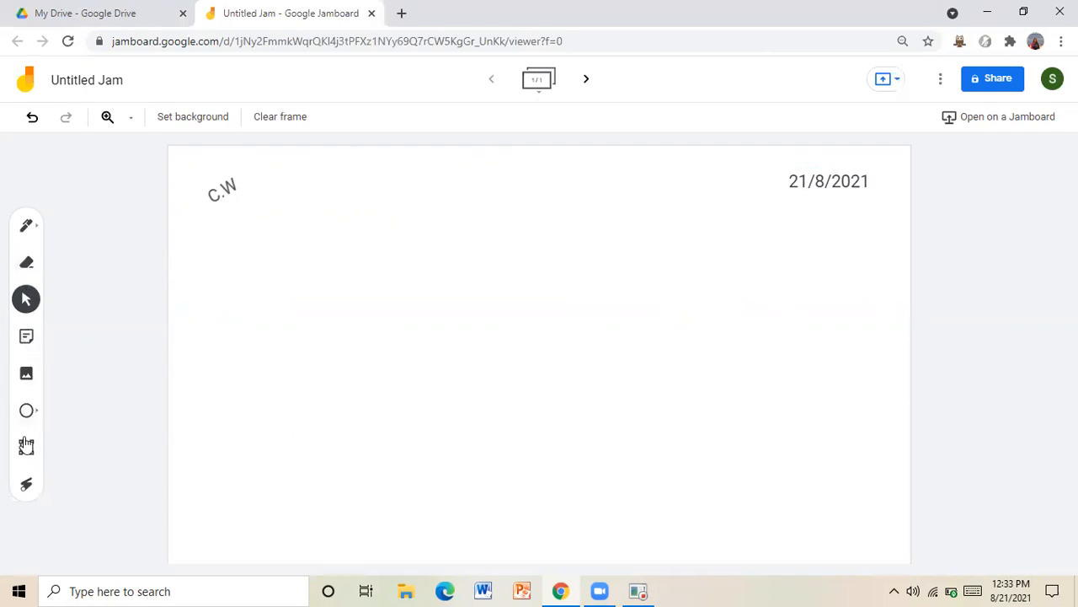
Add a text box below "C.W" with the question number "Q1)"
click(27, 444)
click(232, 235)
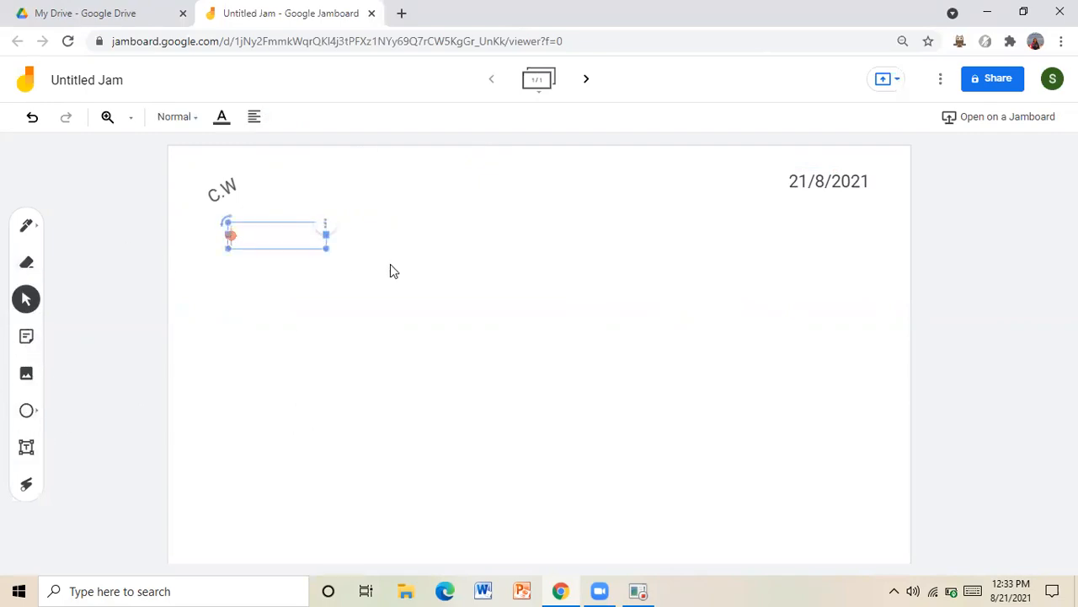
text(Q)
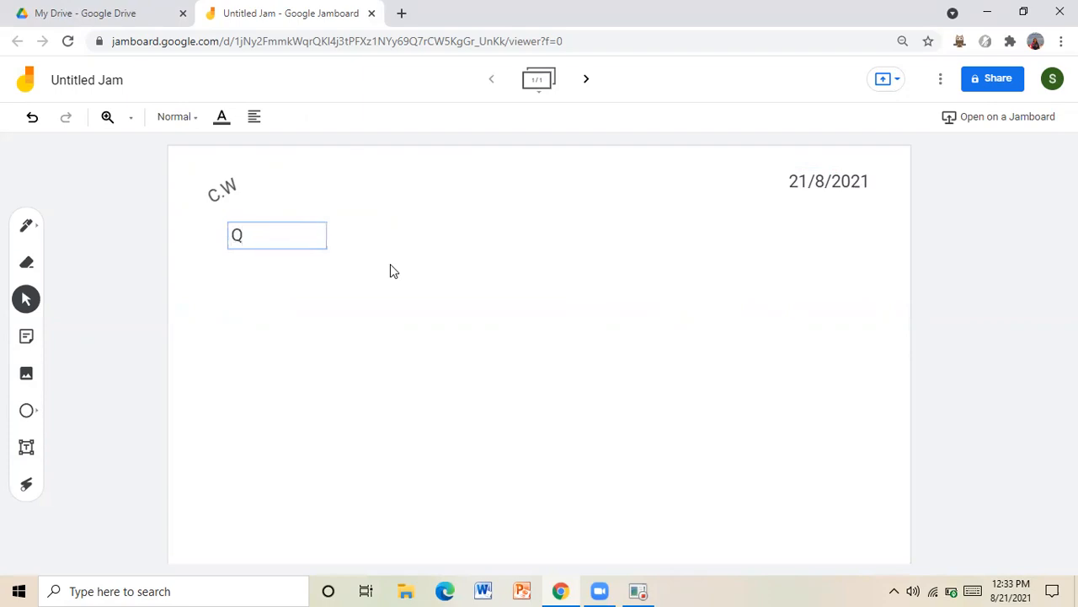
text())
click(385, 261)
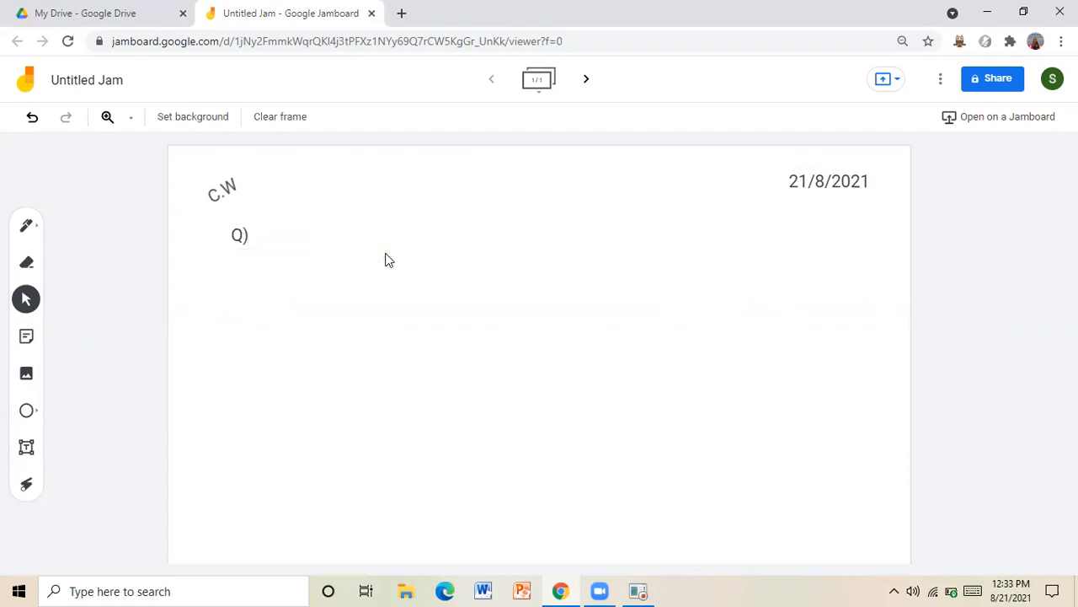
click(242, 233)
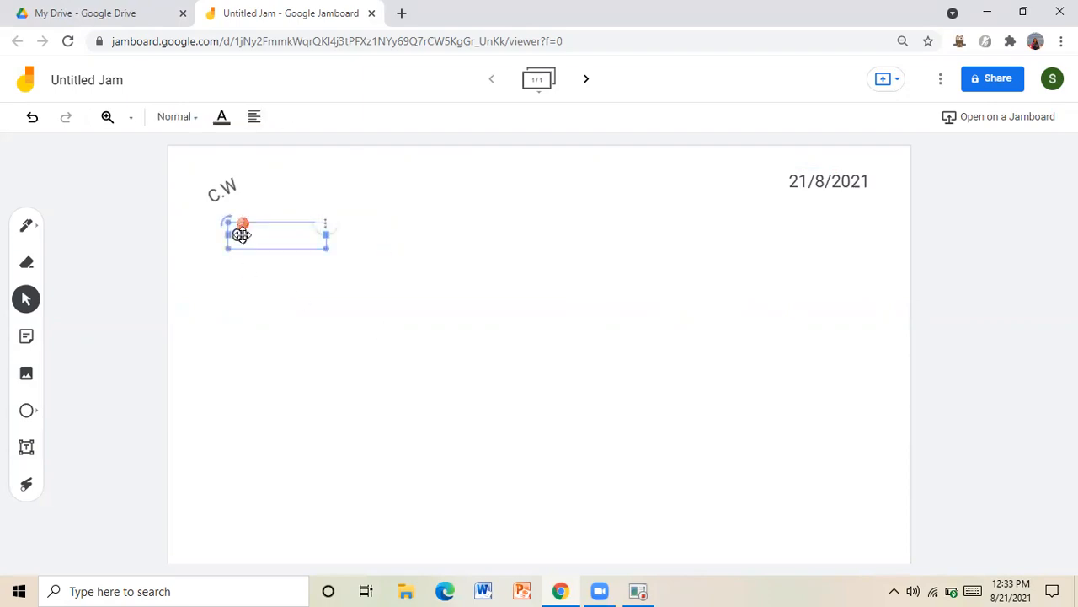
click(273, 248)
text(1)
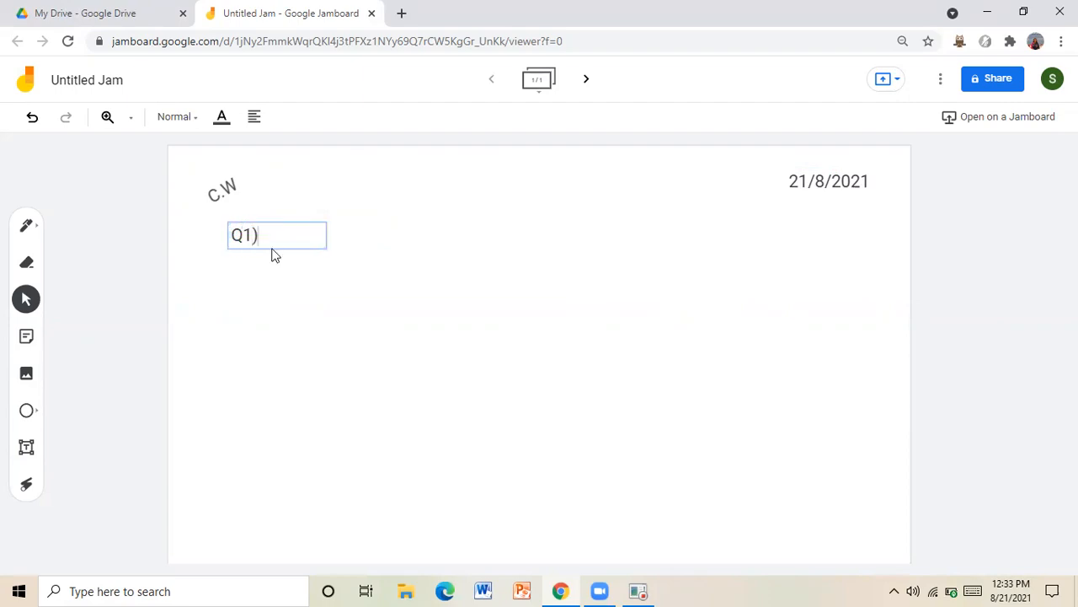
Write "1 apple cost 50 $." on a new line under "Q1)" in the question text box
key(Return)
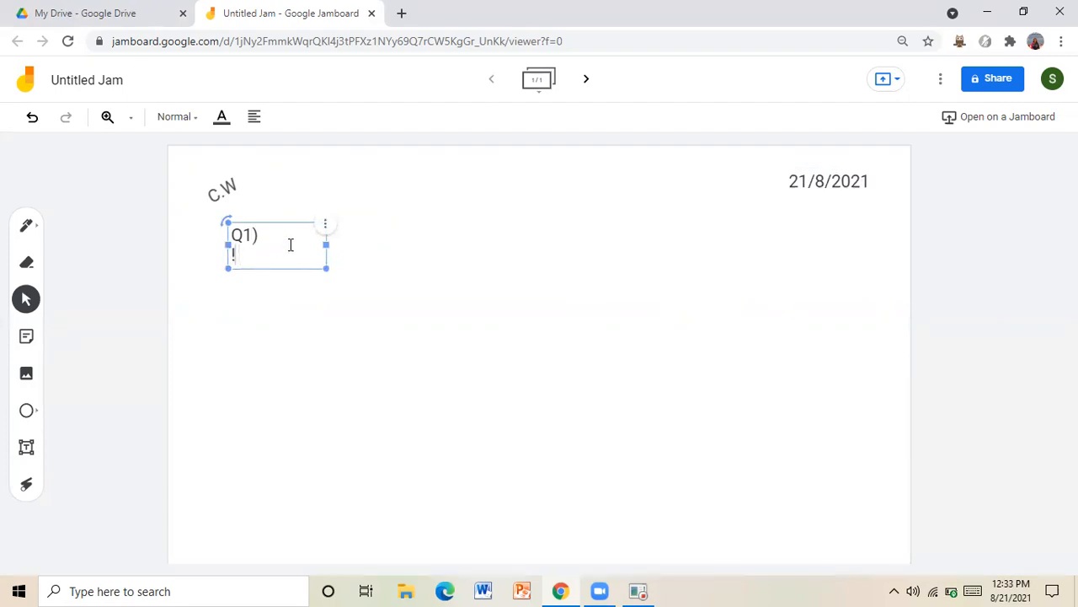
text(1 apple cost )
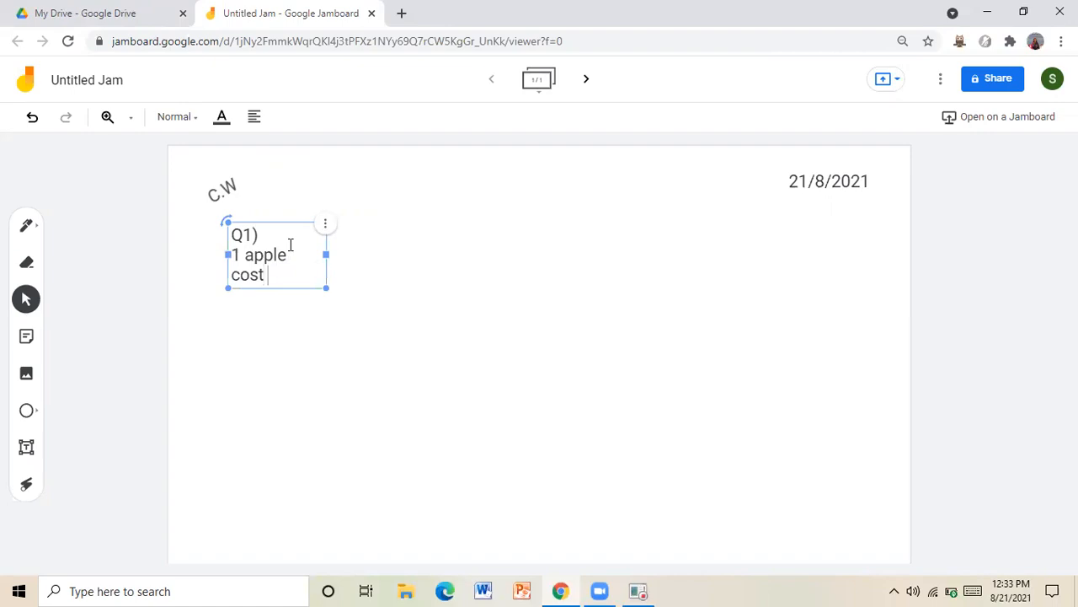
text(50)
text( ss)
key(BackSpace)
key(BackSpace)
text($)
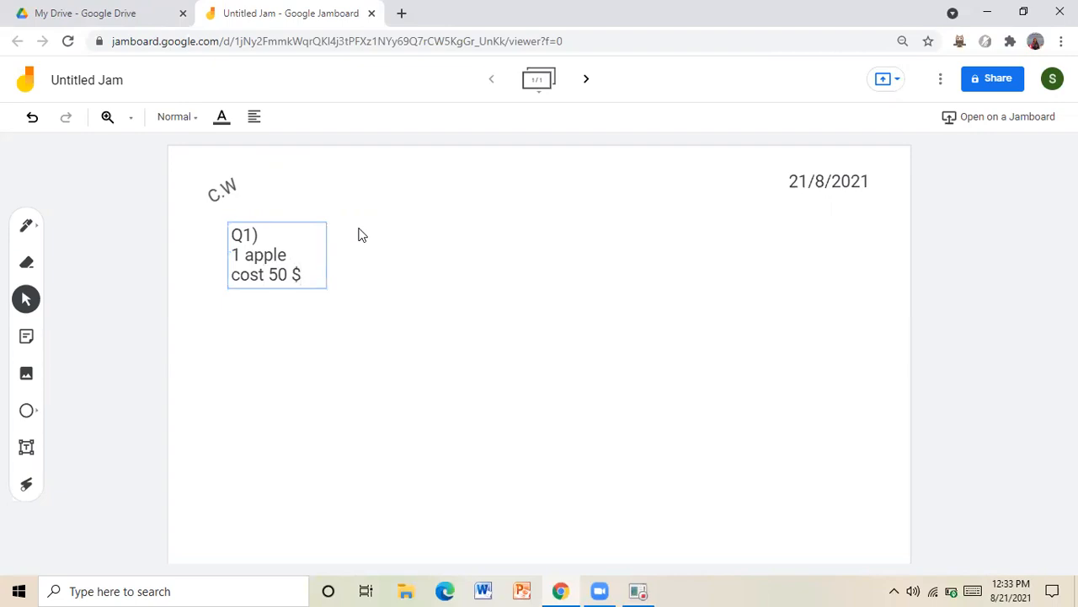
text(.)
Widen the question text box across most of the frame and append "Find 20 apples cost." to its sentence
click(299, 254)
drag(329, 255, 806, 267)
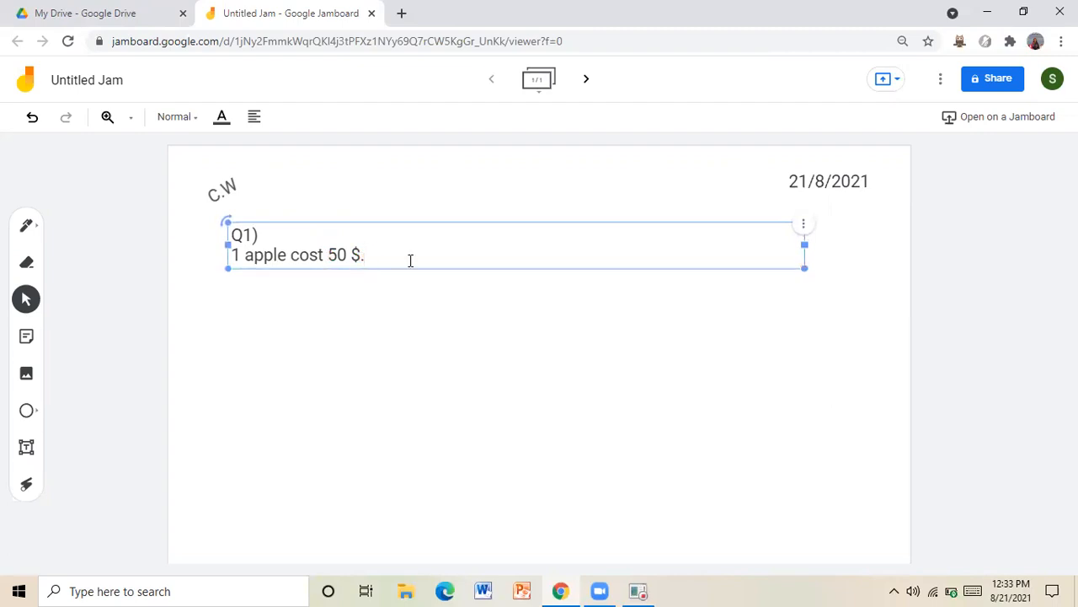
text(Find 20 apples cost)
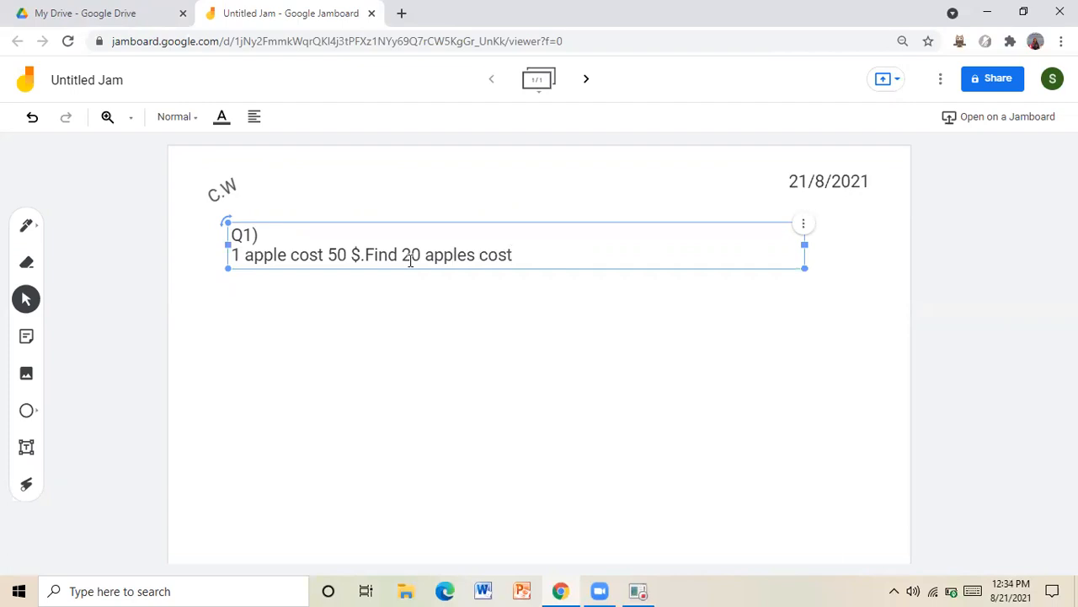
click(541, 255)
Leave a blank line below the question and write "1 apple =50 $" in the same text box
key(Return)
key(Return)
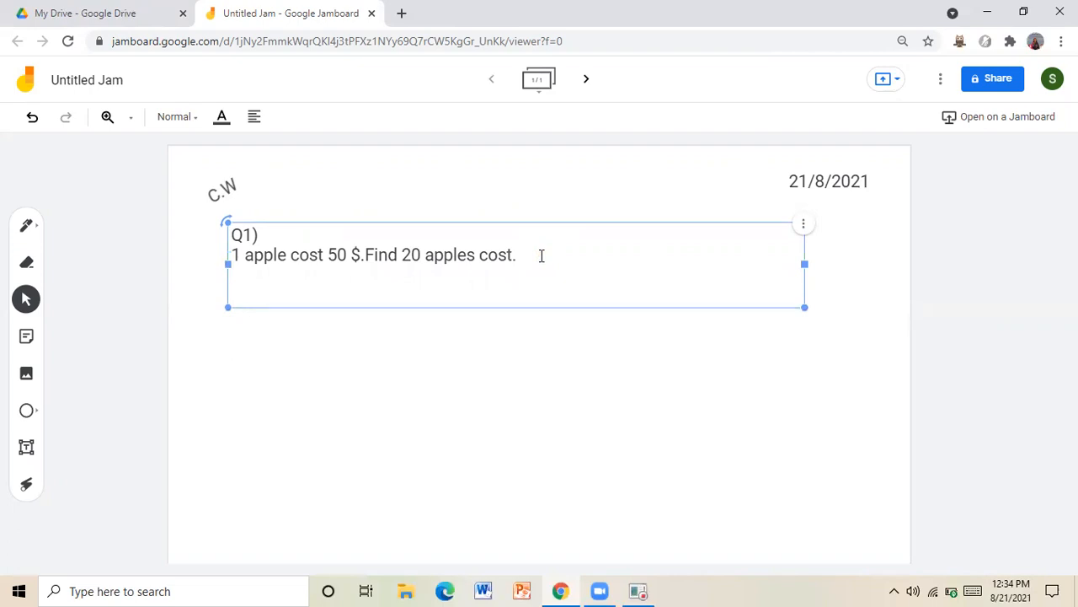
text(1 )
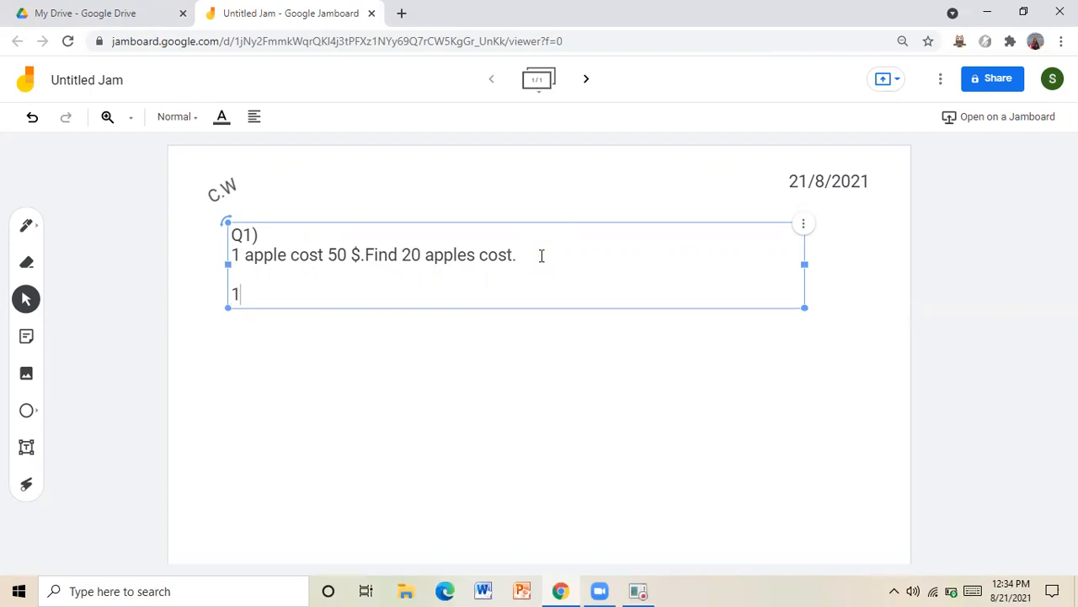
text(apple =50 )
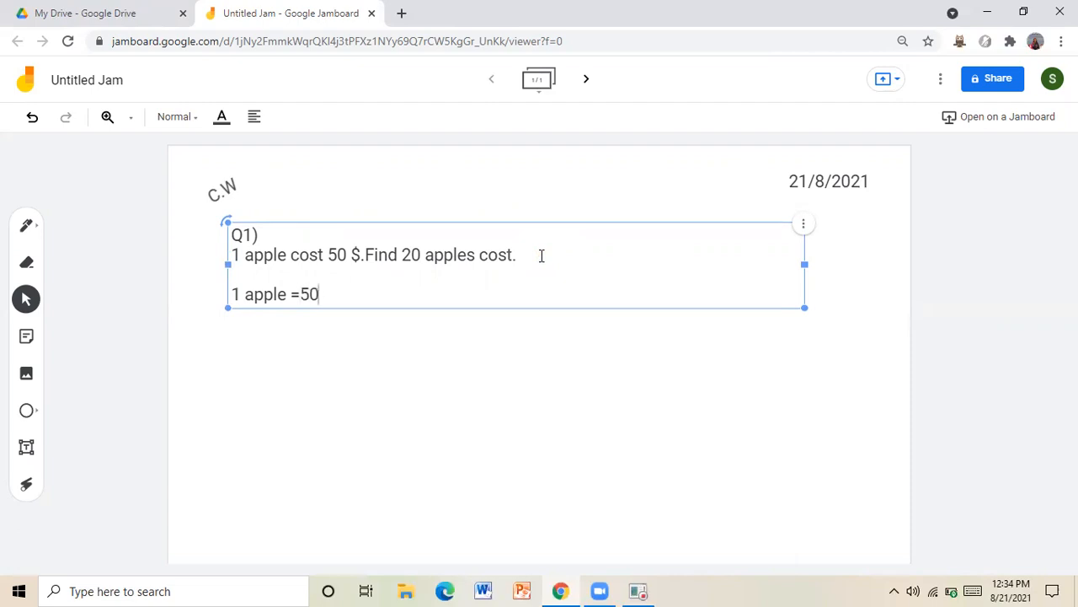
text($)
click(696, 377)
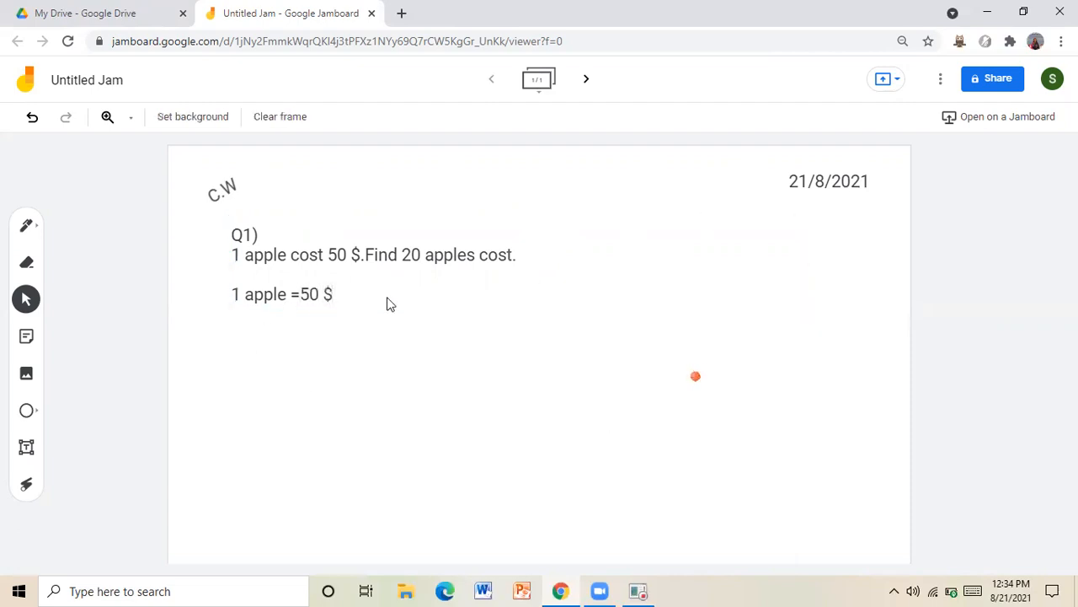
Mark the "1 apple =50 $" line with an orange highlighter stroke, and erase the stroke again
click(26, 226)
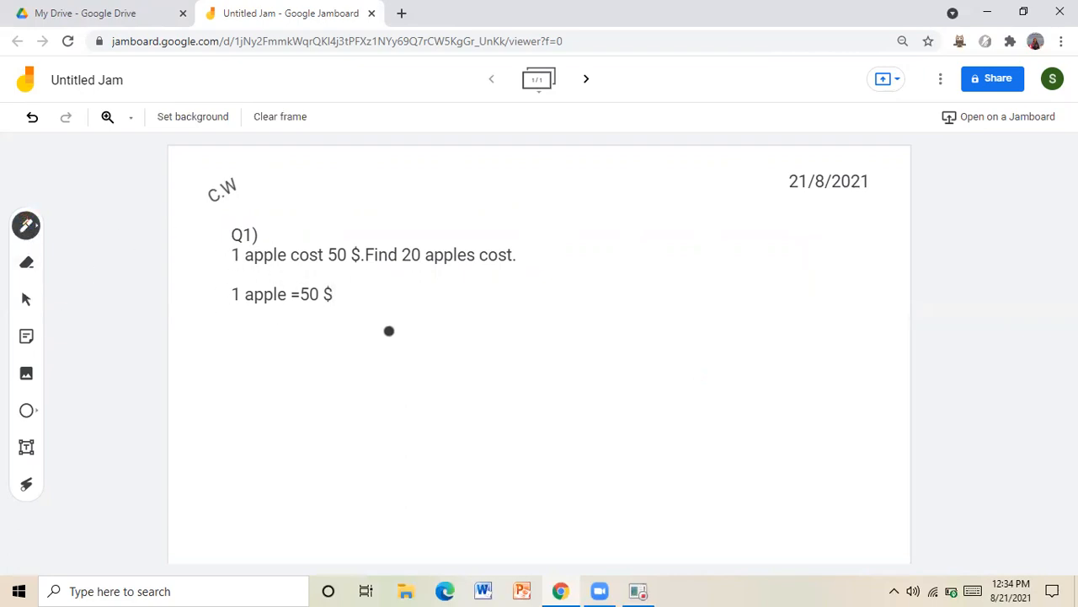
click(24, 228)
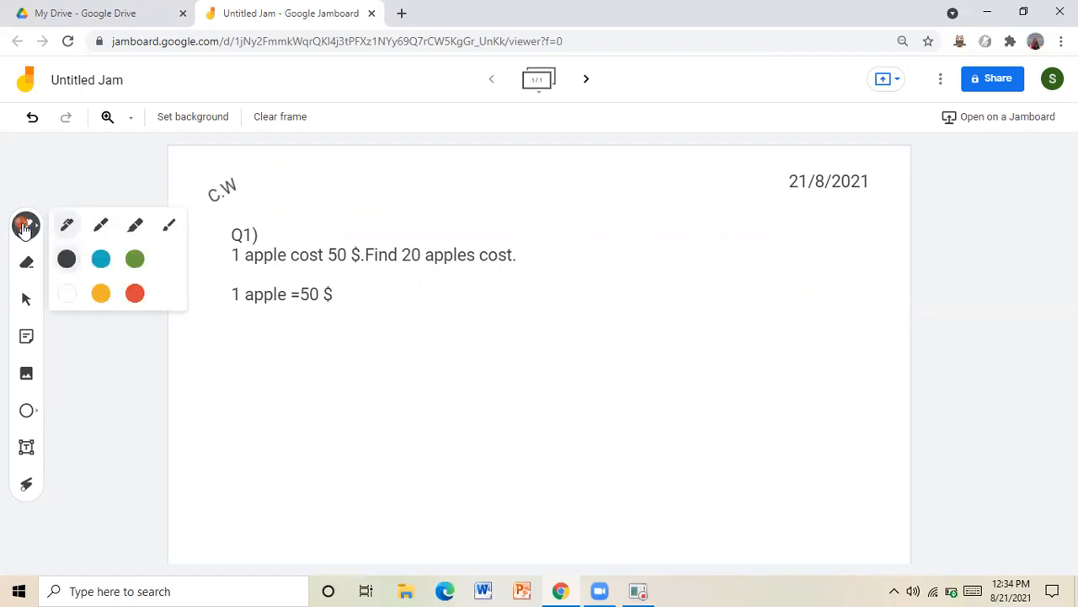
click(138, 227)
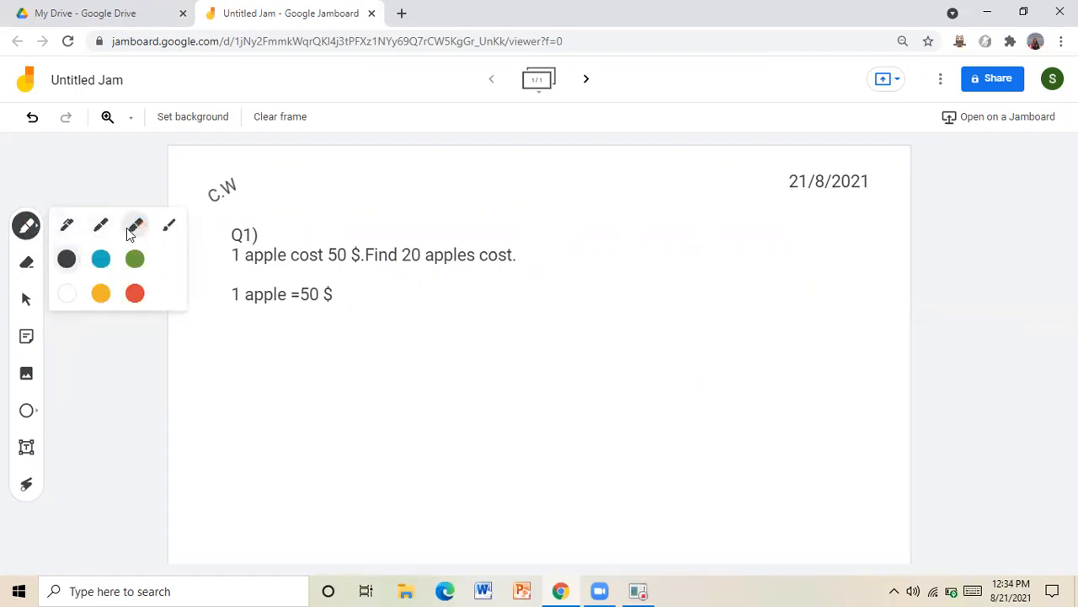
click(102, 292)
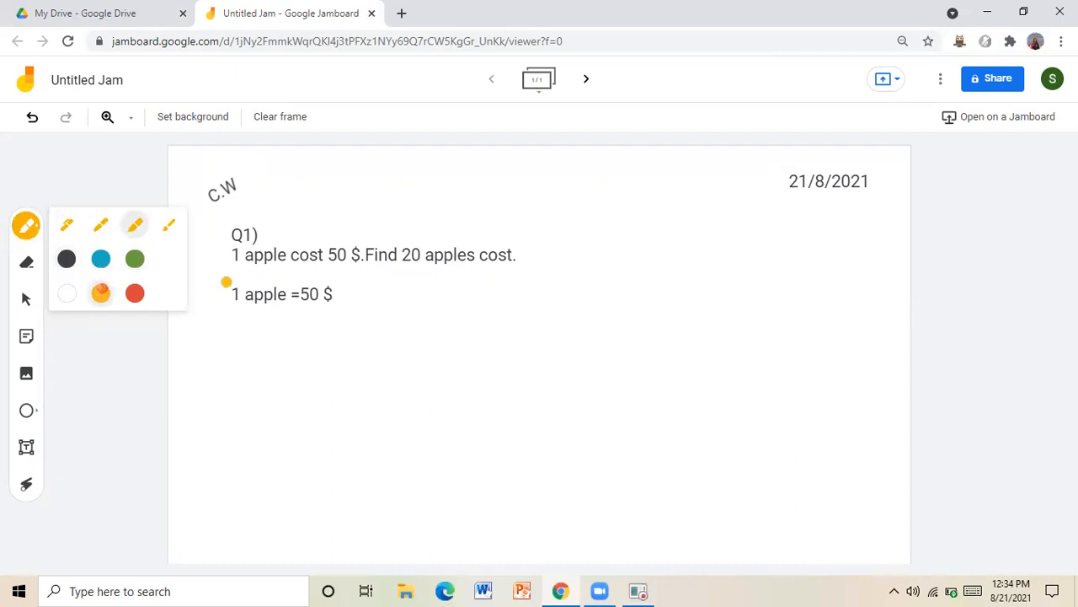
drag(232, 294, 339, 297)
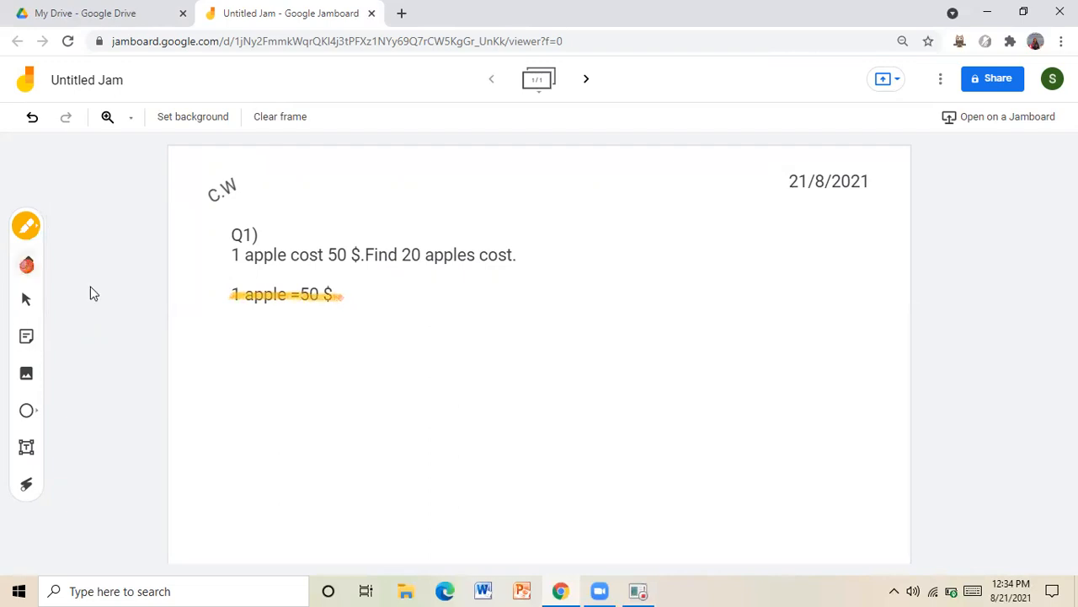
click(26, 264)
drag(303, 300, 303, 299)
Switch back to the black pen and handwrite a few strokes below the "1 apple =50 $" line
click(25, 227)
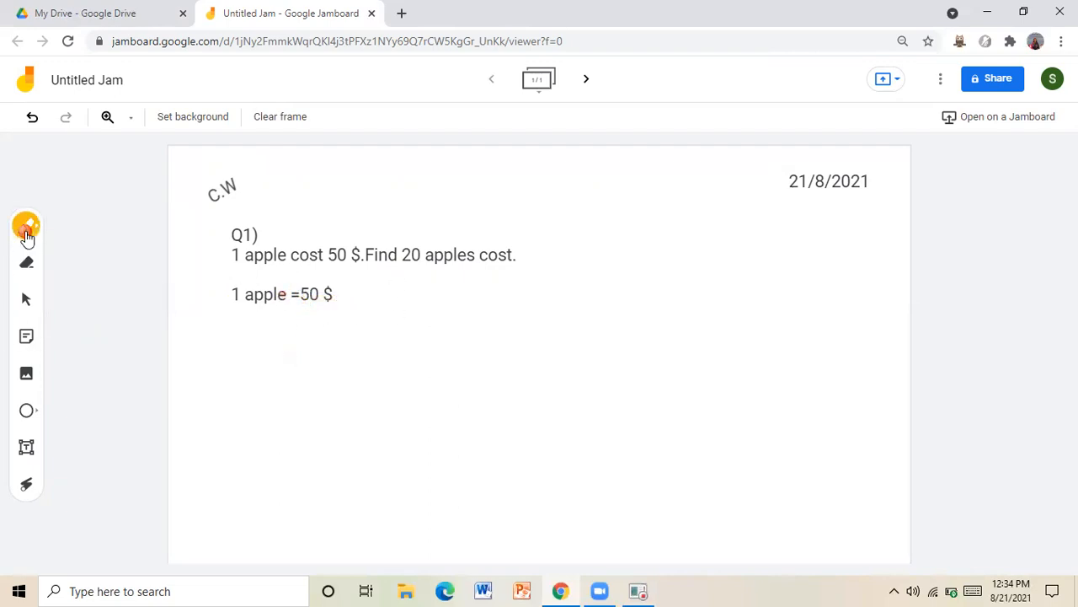
click(23, 230)
click(67, 226)
click(66, 258)
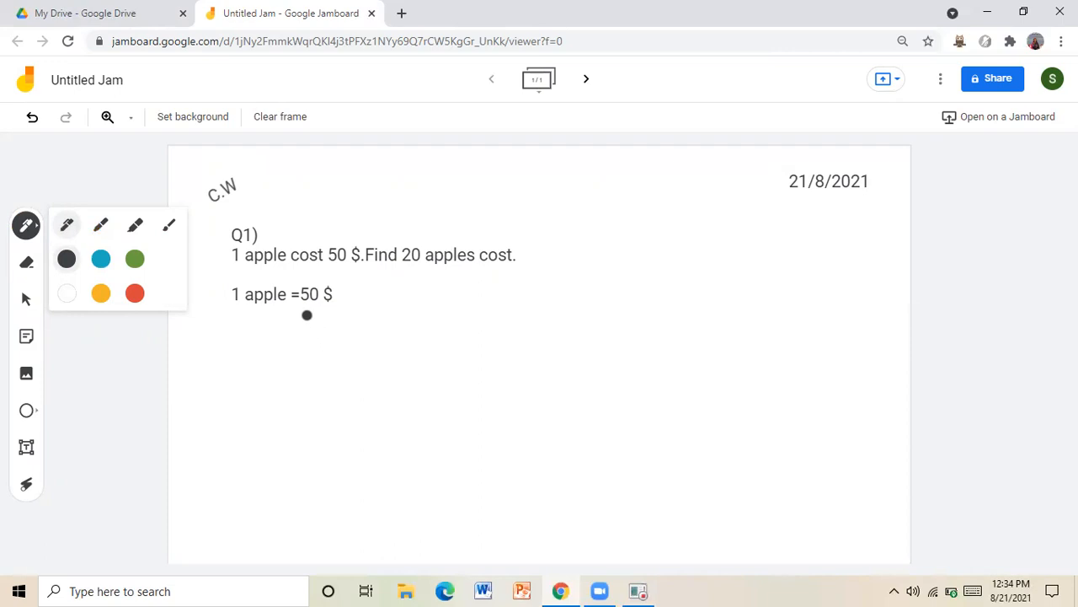
click(244, 372)
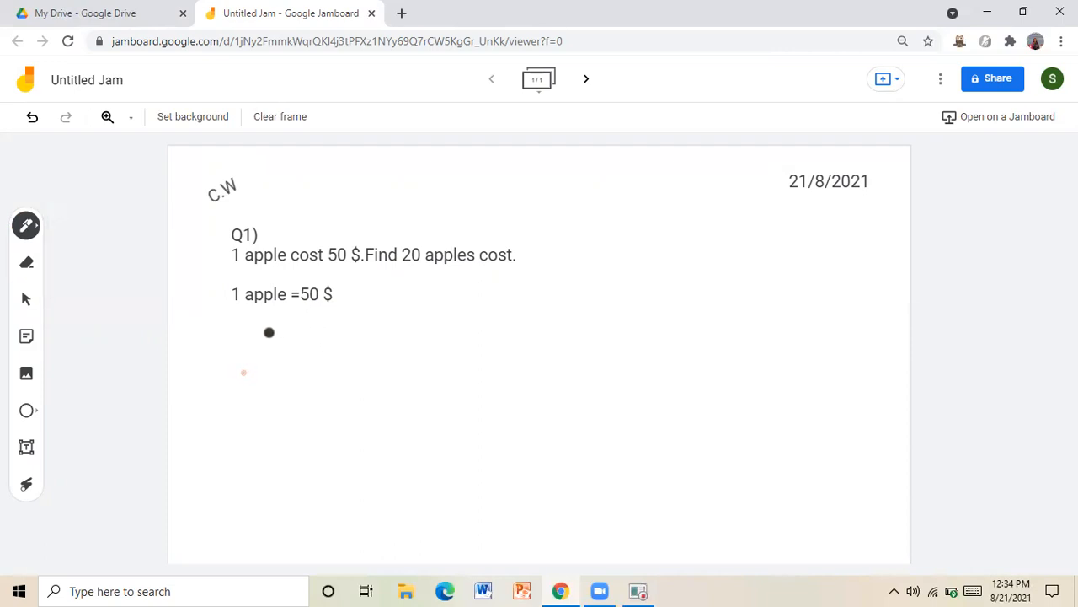
click(265, 335)
click(294, 363)
mouse_move(332, 330)
mouse_down()
mouse_move(298, 358)
mouse_move(325, 380)
mouse_move(311, 383)
mouse_up()
Erase the handwritten pen strokes below the "1 apple =50 $" line
click(26, 262)
mouse_move(305, 331)
mouse_down()
mouse_move(313, 374)
mouse_move(289, 349)
mouse_up()
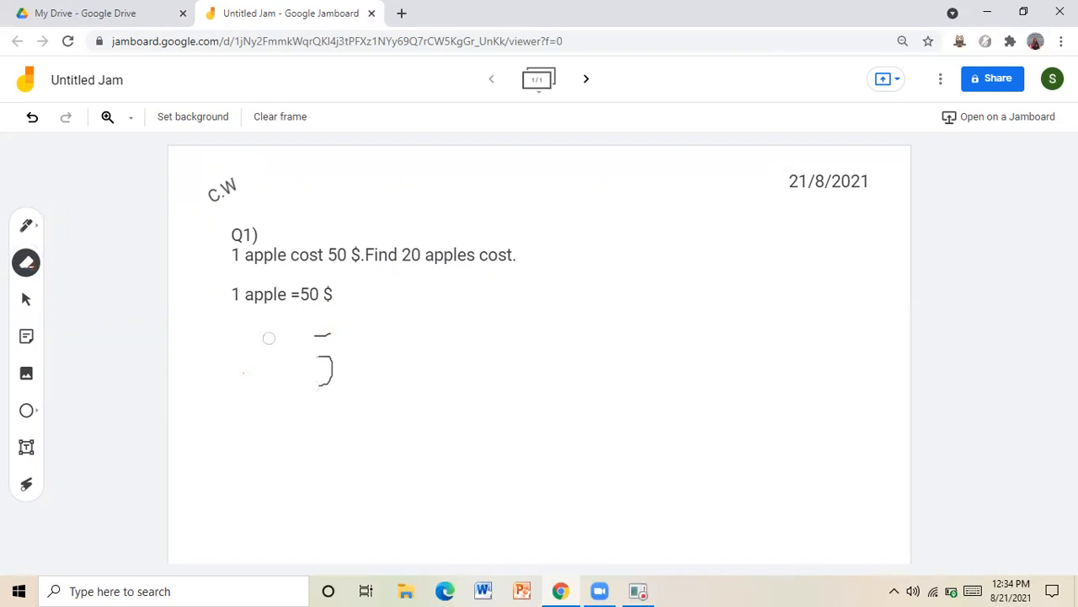
drag(336, 383, 325, 366)
Handwrite "20 =" in large black pen strokes below the "1 apple =50 $" line
click(27, 229)
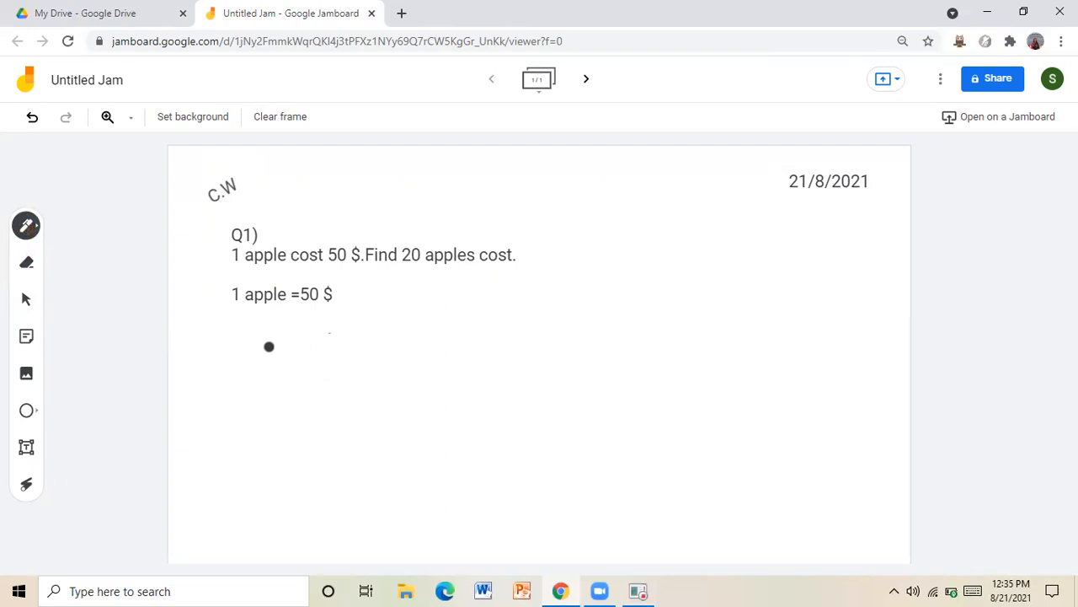
mouse_move(272, 345)
mouse_down()
mouse_move(289, 393)
mouse_move(354, 397)
mouse_up()
mouse_move(334, 338)
mouse_down()
mouse_move(407, 353)
mouse_move(323, 350)
mouse_move(359, 337)
mouse_up()
drag(472, 354, 527, 354)
drag(453, 376, 544, 380)
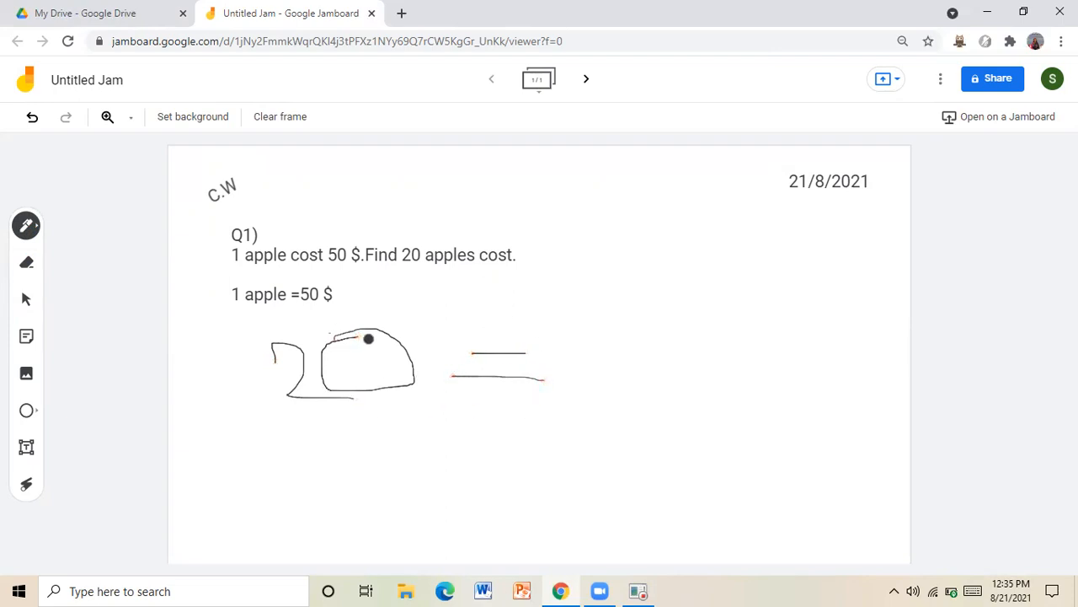
Erase the handwritten "20 =" along with its leftover fragments
click(25, 265)
mouse_move(293, 368)
mouse_down()
mouse_move(258, 351)
mouse_move(430, 342)
mouse_move(215, 366)
mouse_up()
mouse_move(264, 394)
mouse_down()
mouse_move(391, 398)
mouse_move(561, 337)
mouse_move(517, 380)
mouse_up()
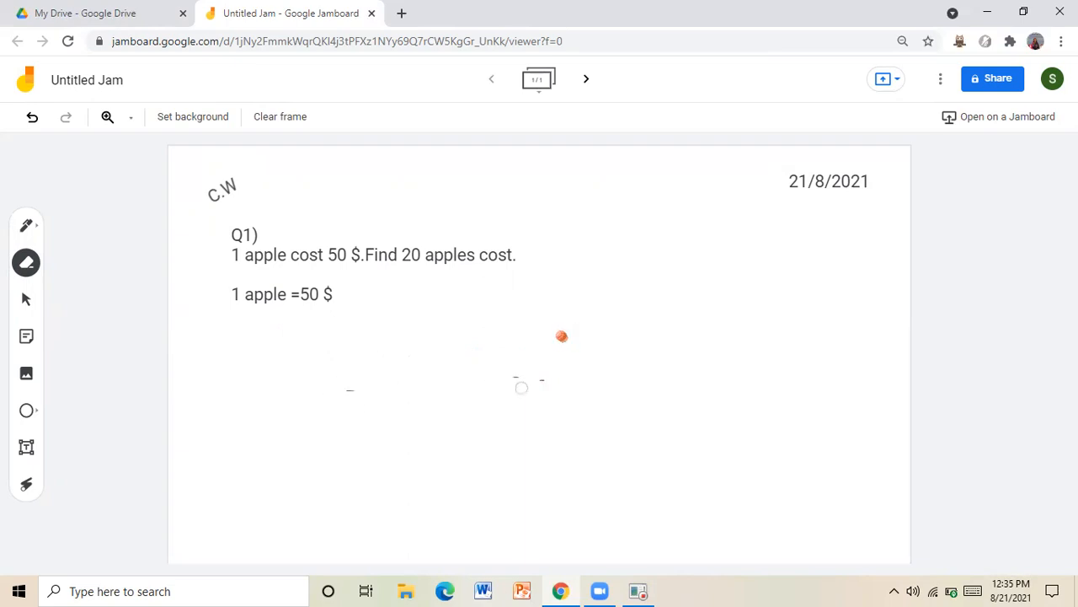
drag(353, 386, 369, 366)
Add the line "So , 20 apples cost =50" below "1 apple =50 $" in the question text box
click(26, 300)
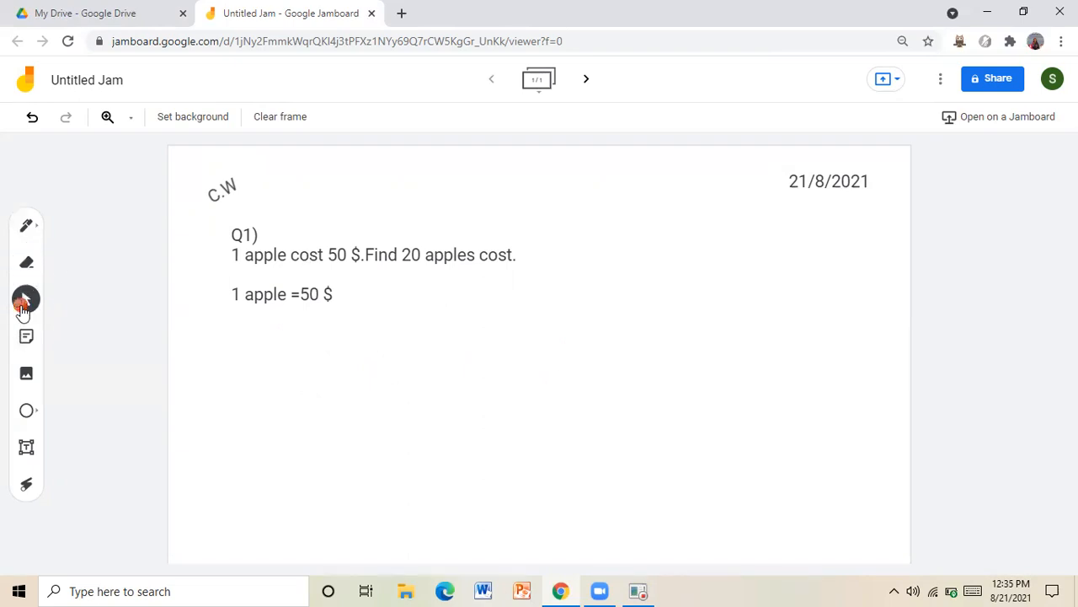
click(295, 297)
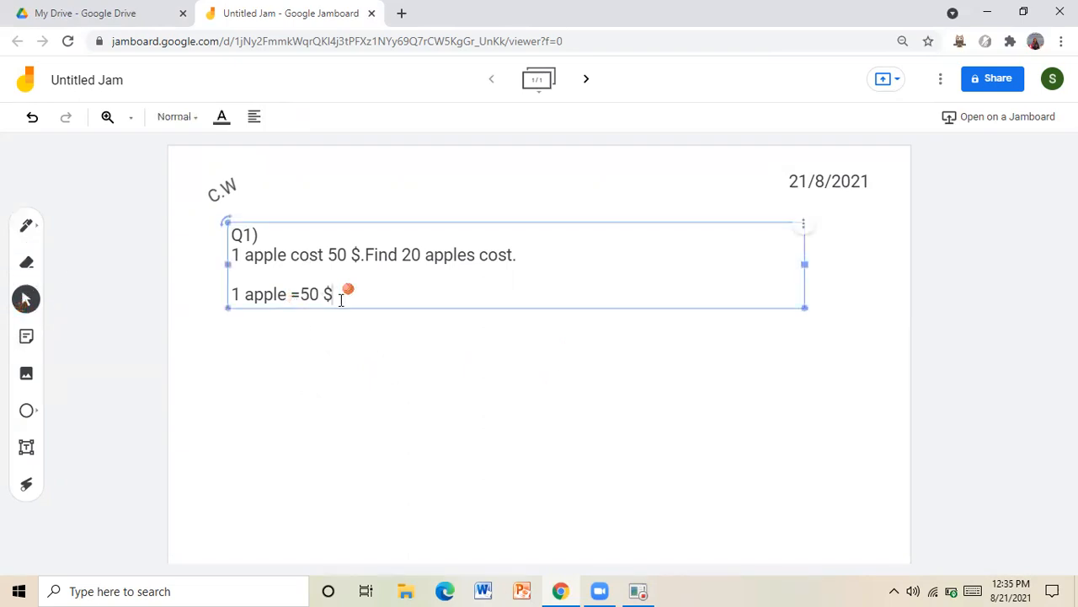
key(Return)
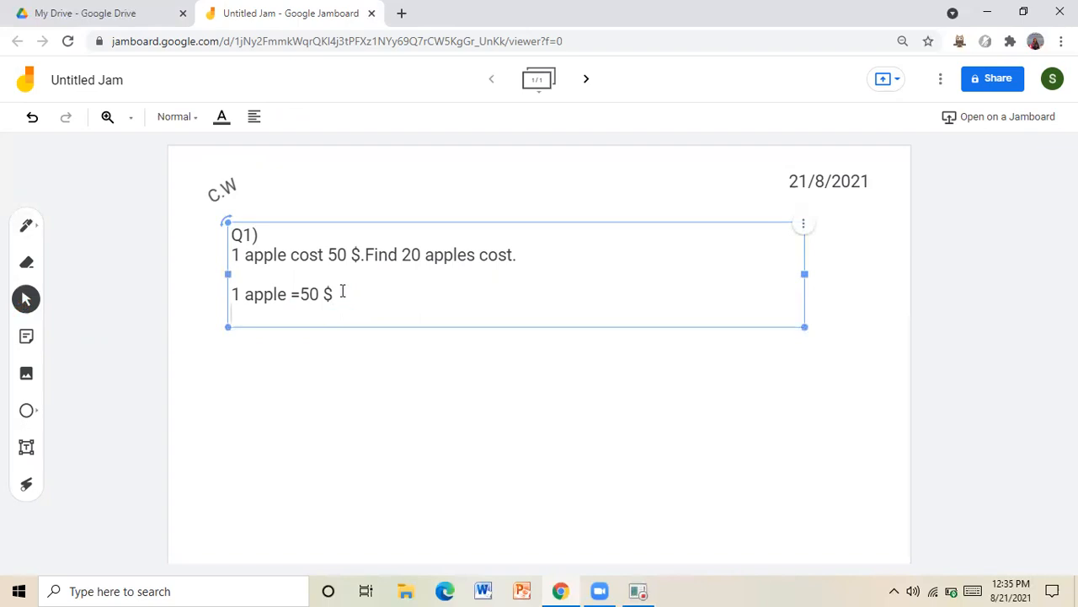
text(So , 20 apples cost =50)
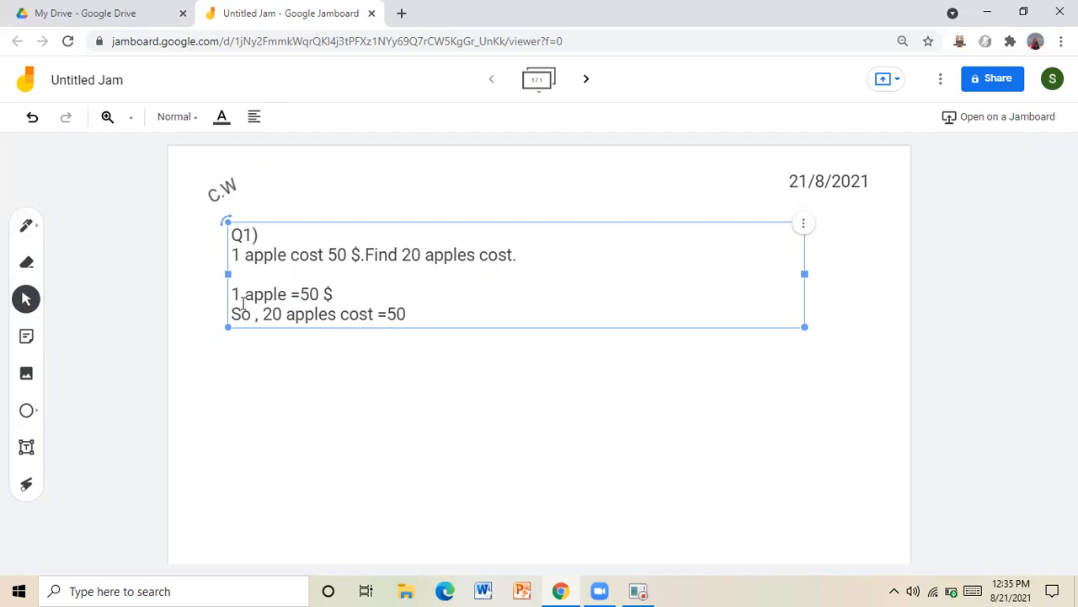
click(619, 426)
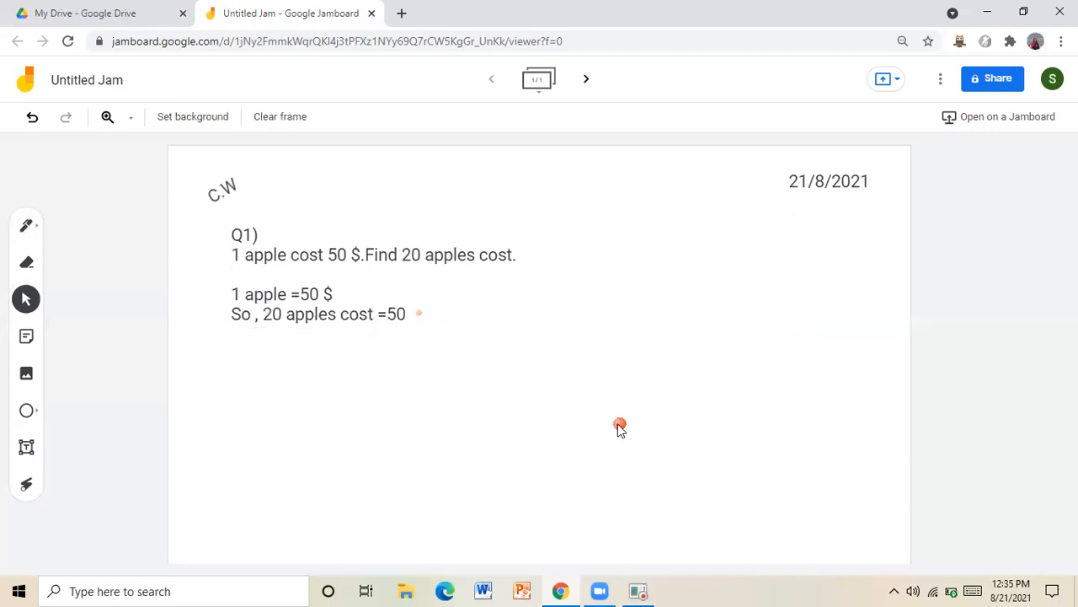
Handwrite a multiplication sign with the black pen right after "=50" in the last solution line
click(26, 229)
click(28, 225)
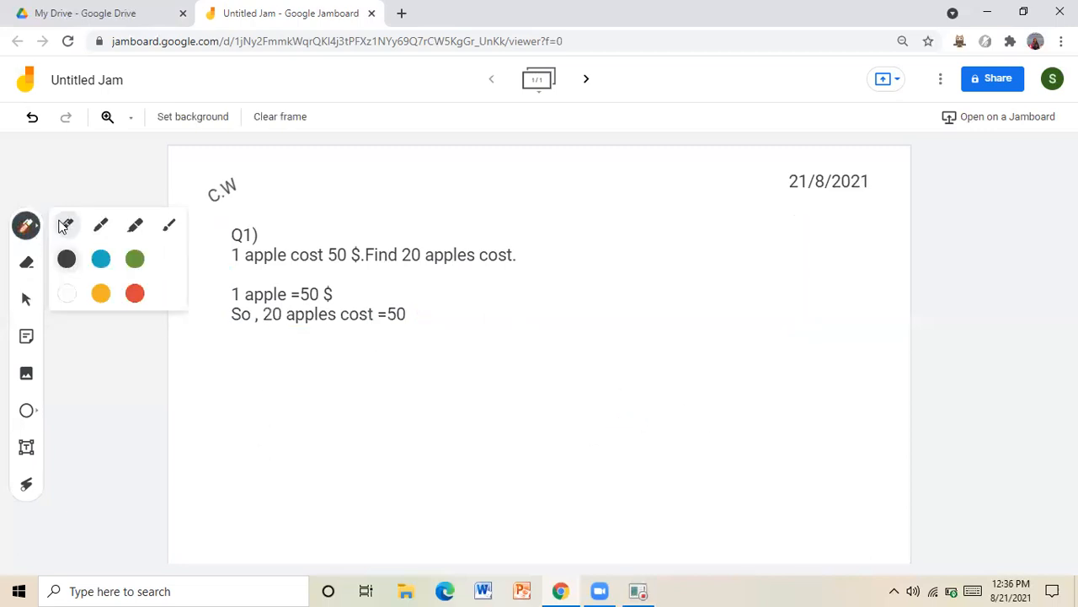
mouse_move(408, 306)
mouse_down()
mouse_move(426, 321)
mouse_move(416, 327)
mouse_up()
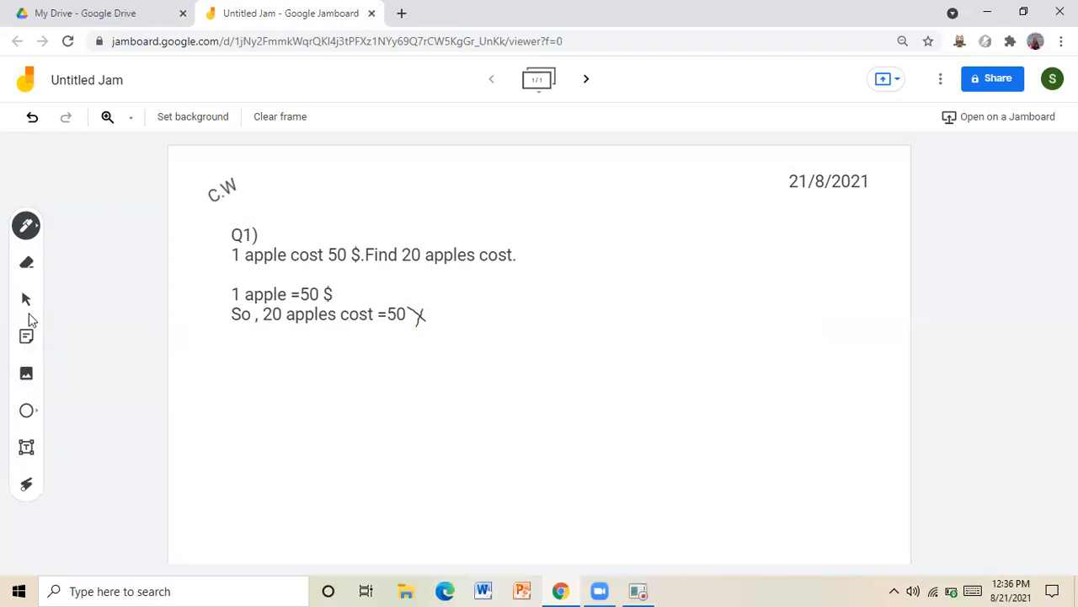
click(26, 300)
click(270, 297)
click(446, 340)
click(437, 319)
click(409, 315)
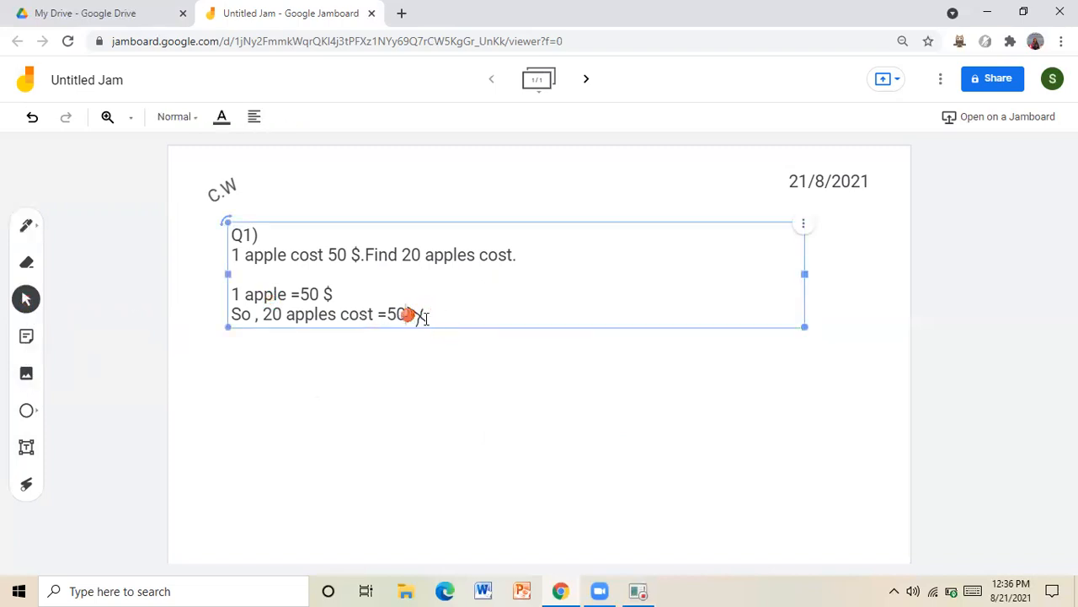
click(217, 419)
Draw a wide triangle below the solution text and move it over to the right of the text
click(26, 412)
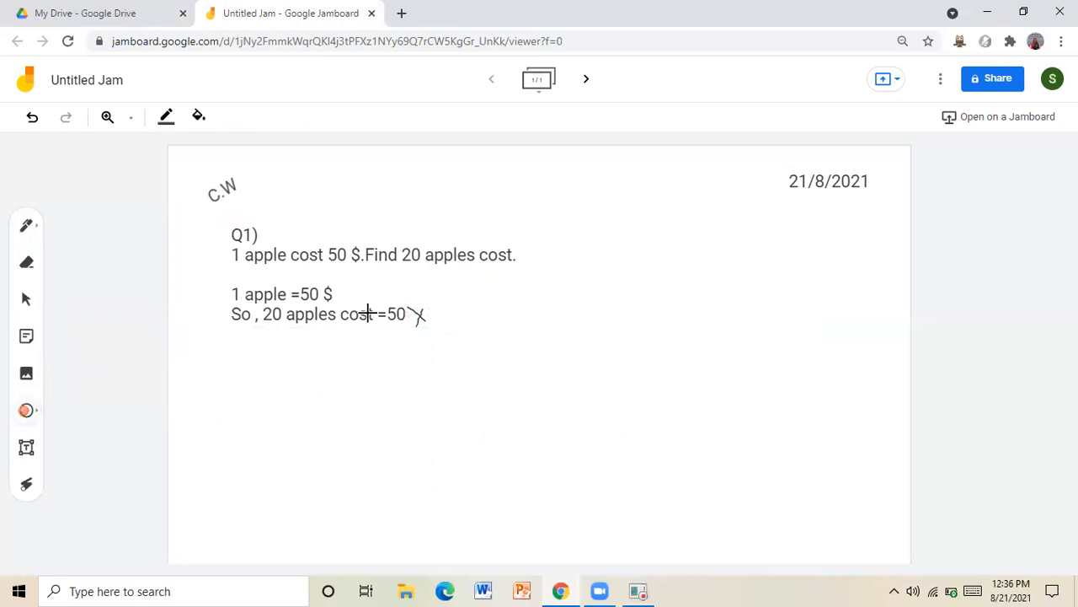
click(28, 412)
click(135, 410)
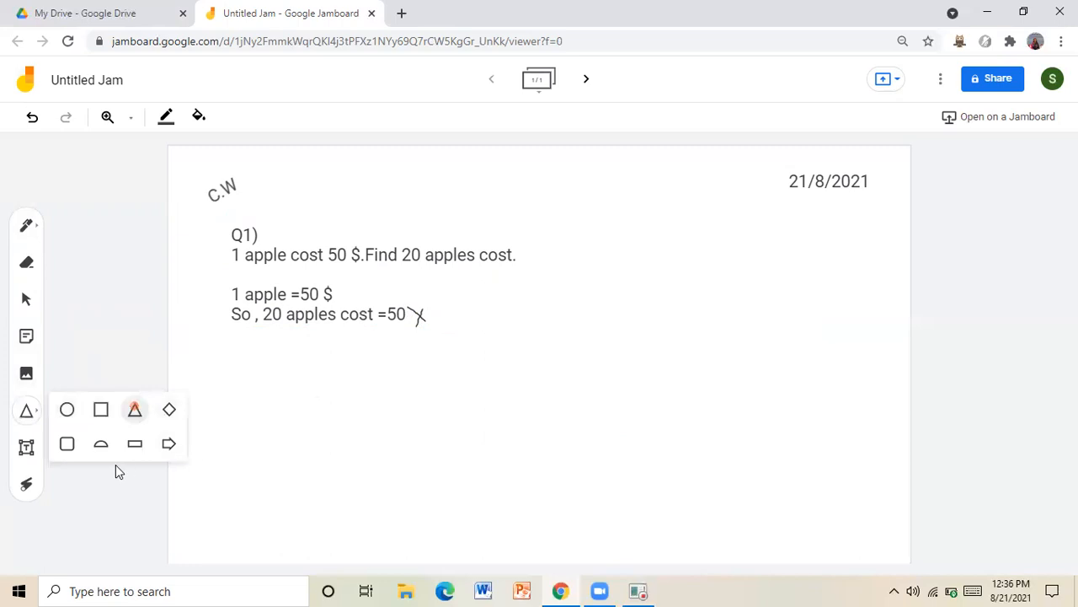
click(135, 409)
drag(306, 359, 520, 469)
drag(356, 419, 578, 382)
Draw a rectangle below the solution text and stretch it to a long horizontal shape
click(28, 412)
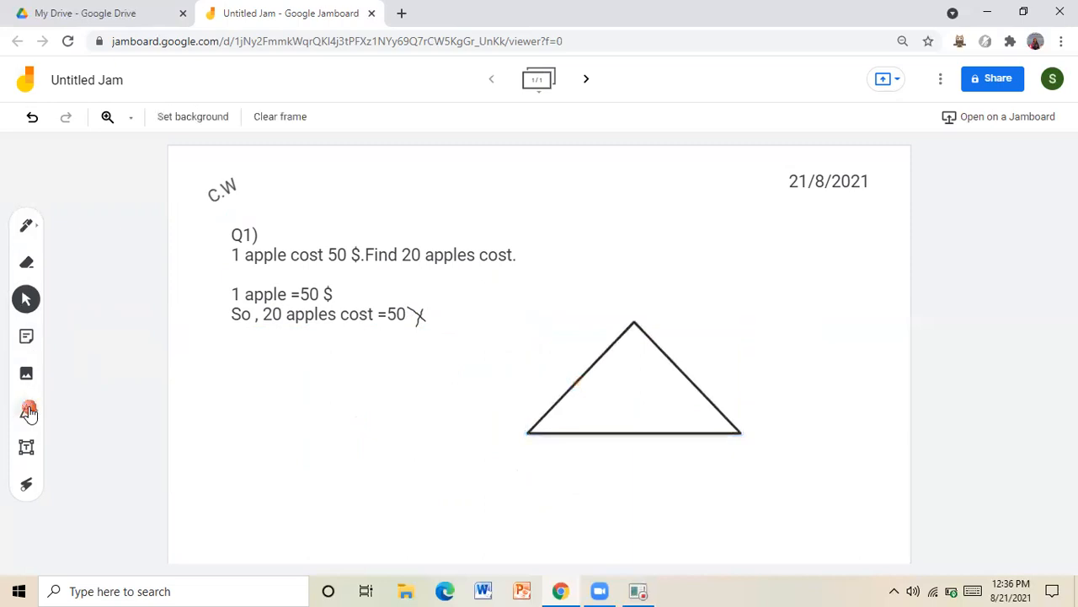
click(90, 417)
drag(306, 368, 423, 444)
drag(525, 449, 562, 446)
Rotate the rectangle upright and place it to the right of the triangle, below the date
mouse_move(406, 370)
mouse_down()
mouse_move(350, 422)
mouse_move(214, 430)
mouse_up()
click(204, 411)
click(250, 470)
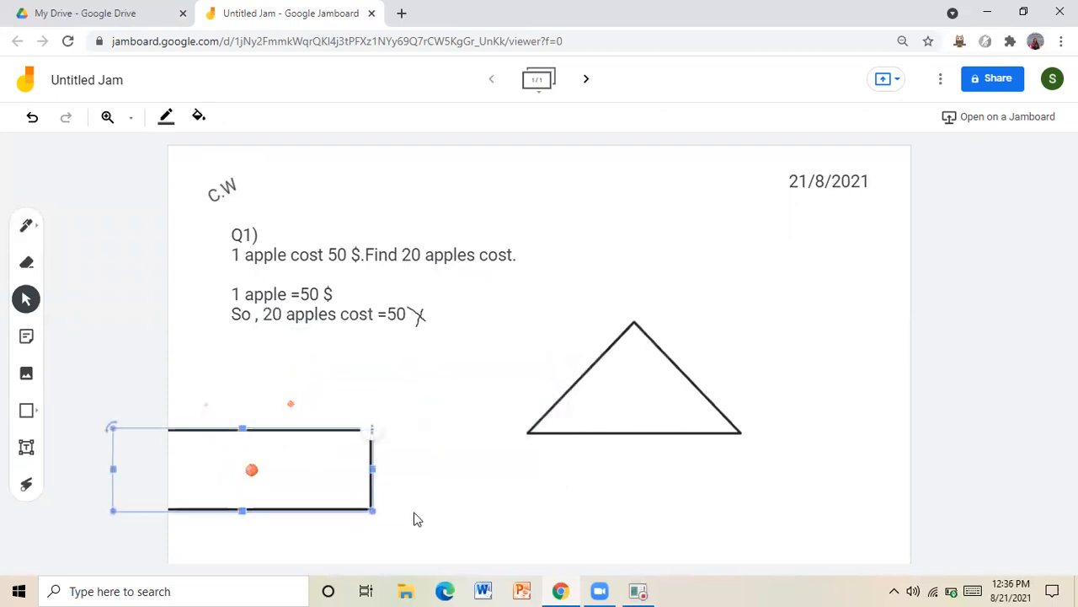
drag(238, 487, 362, 423)
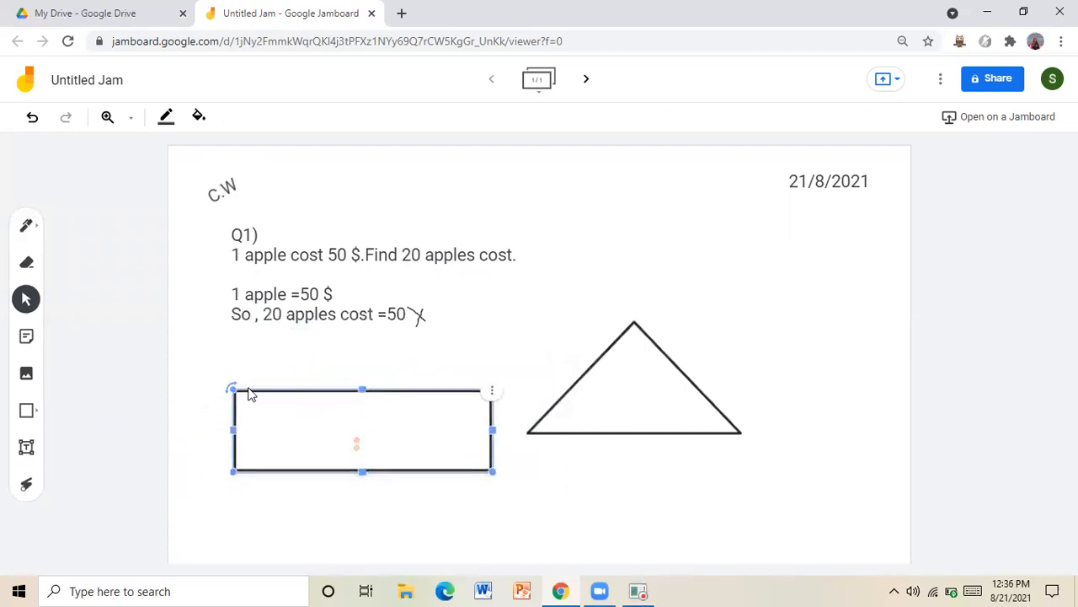
drag(229, 389, 398, 327)
drag(375, 410, 807, 370)
click(427, 368)
click(337, 376)
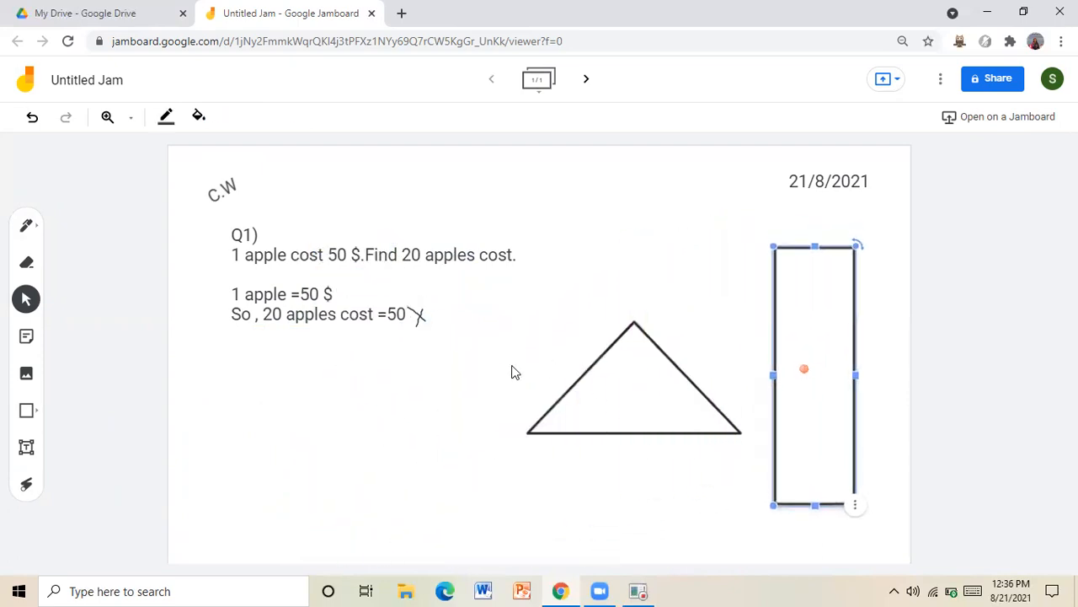
click(511, 368)
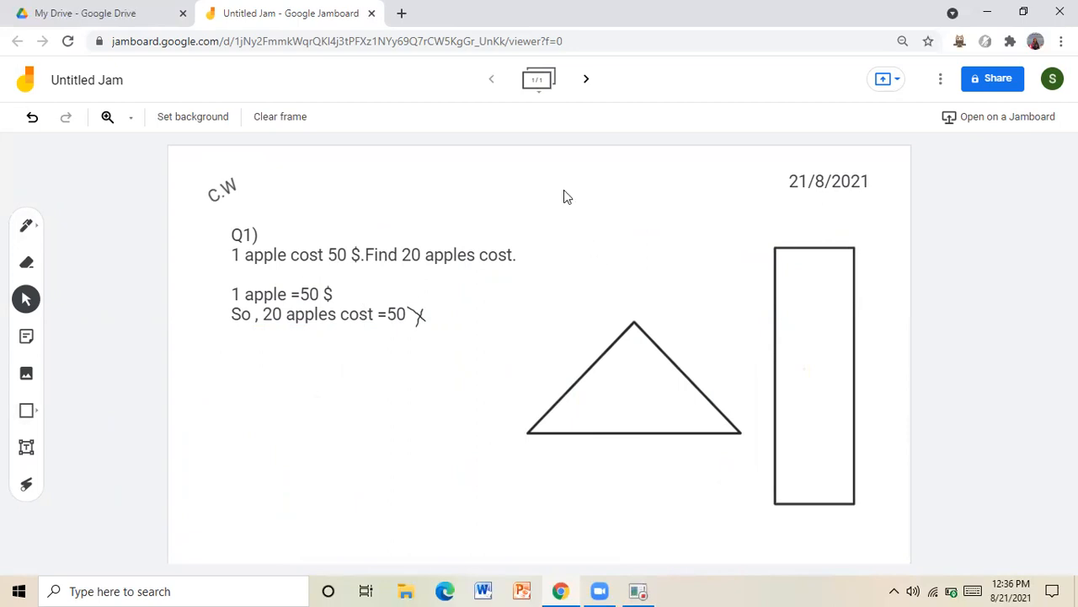
Add a second blank frame to the jam and switch back and forth between both frames, ending on the second
click(592, 82)
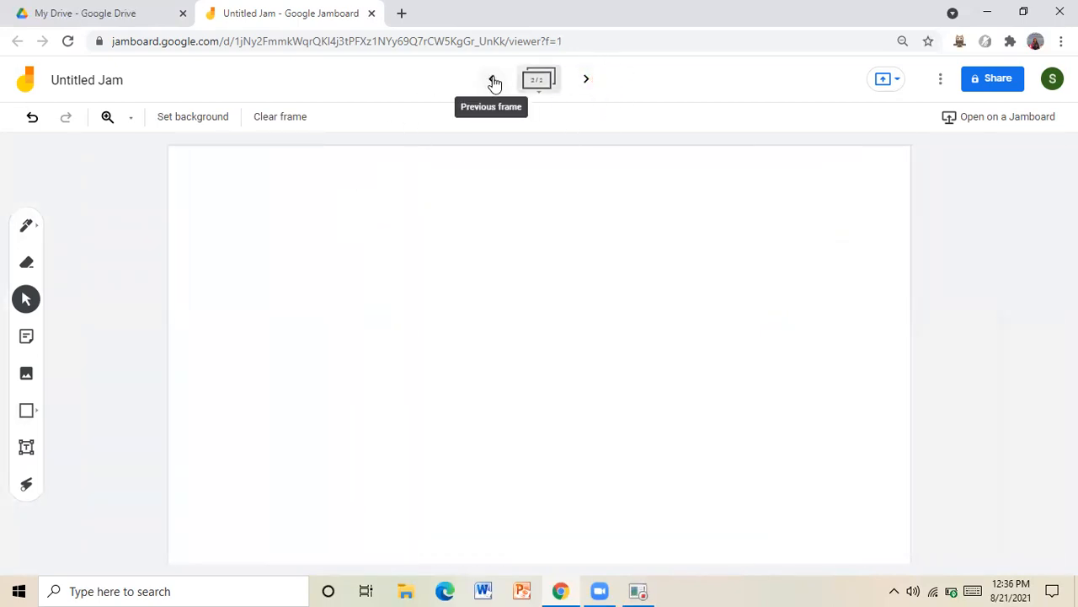
click(493, 81)
click(583, 82)
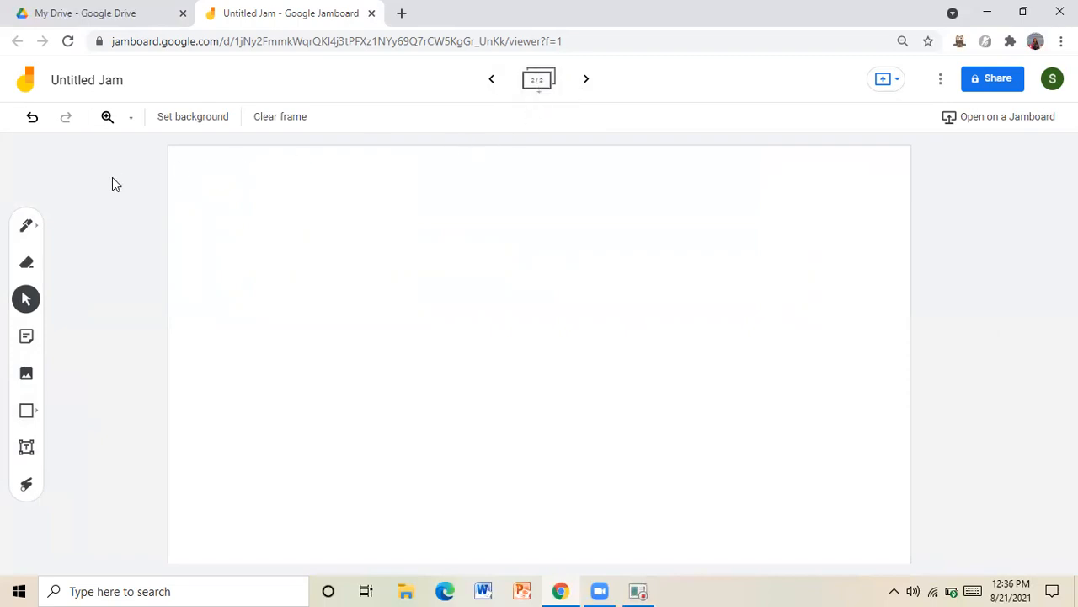
click(492, 81)
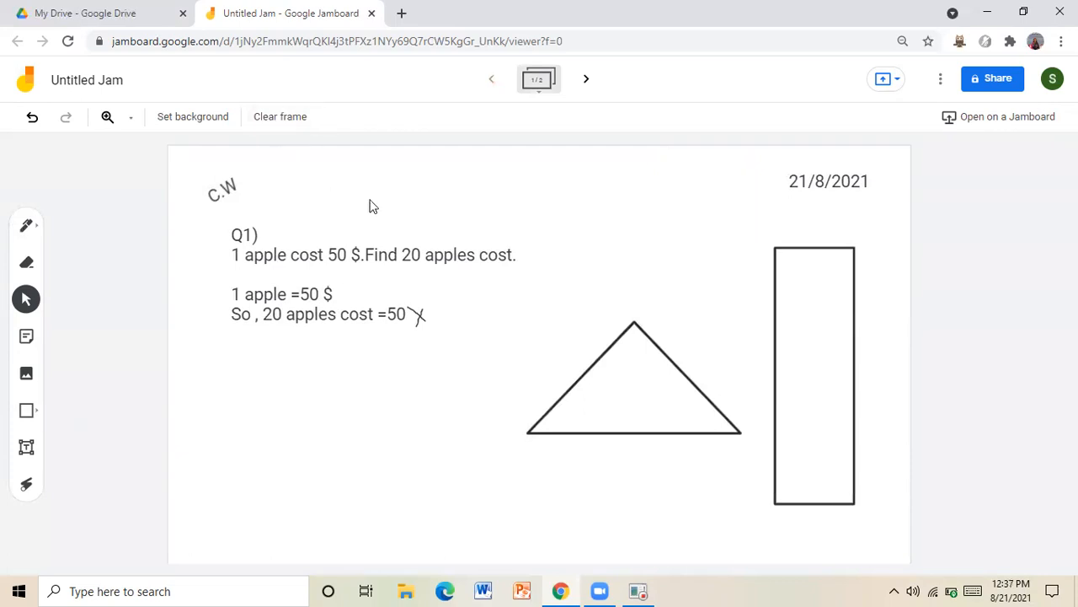
click(586, 78)
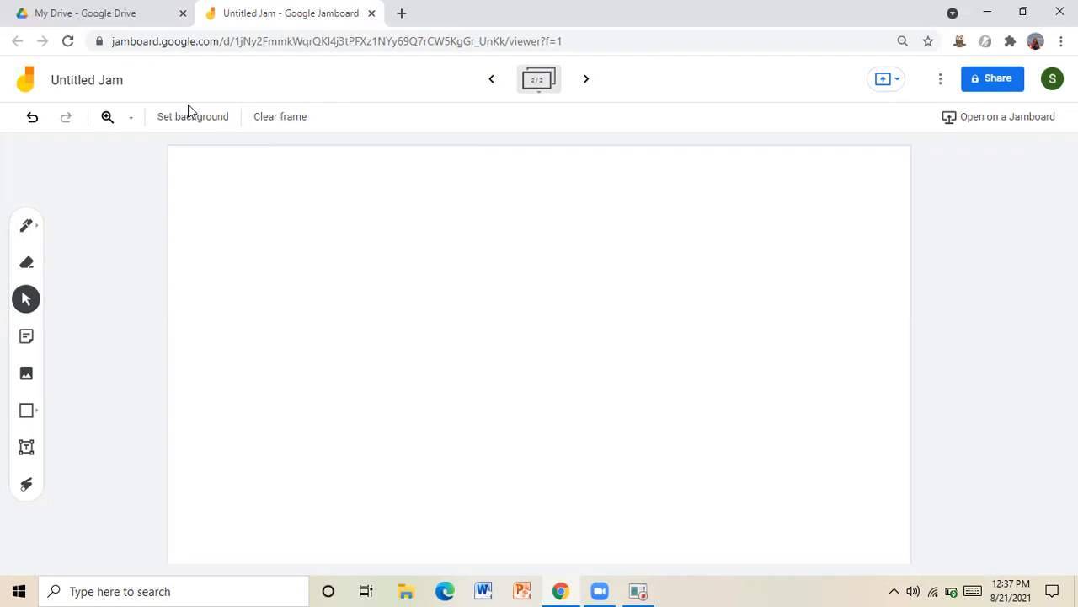
Try the lined background on the second frame and settle on the square grid background
click(203, 123)
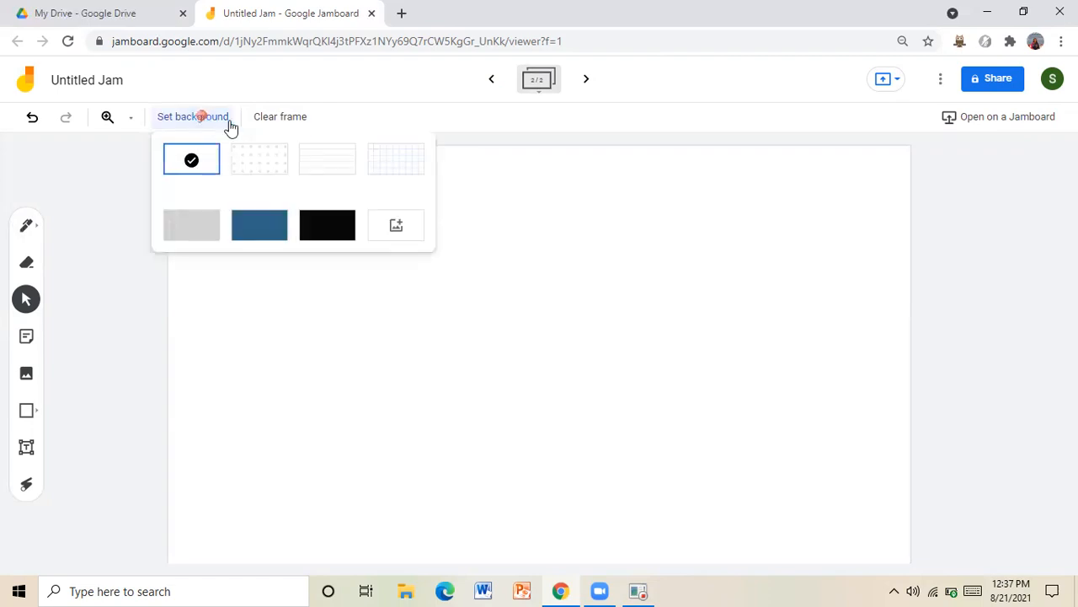
click(379, 166)
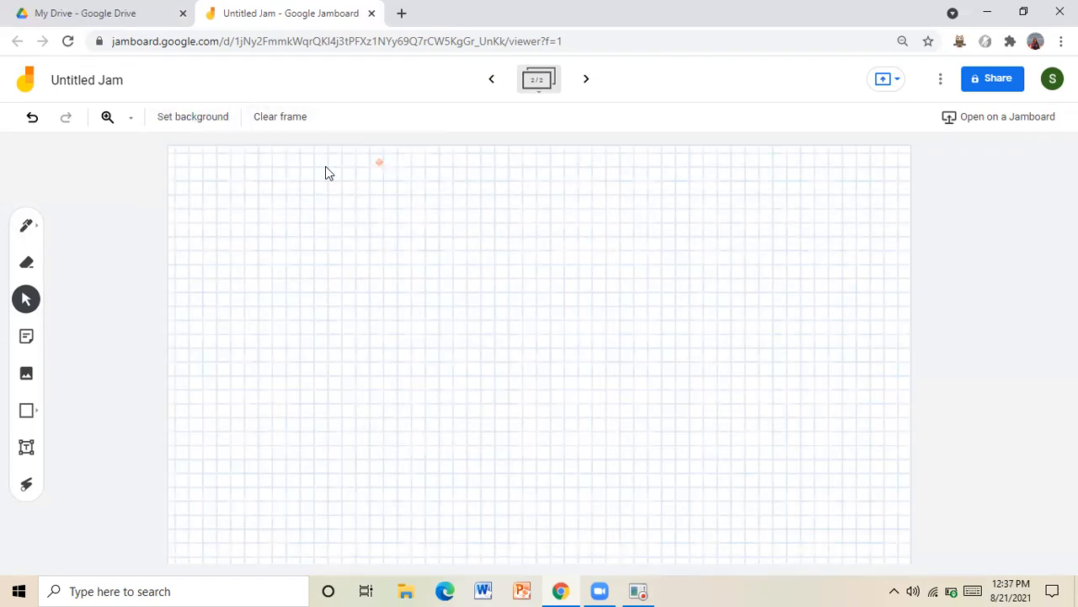
click(187, 122)
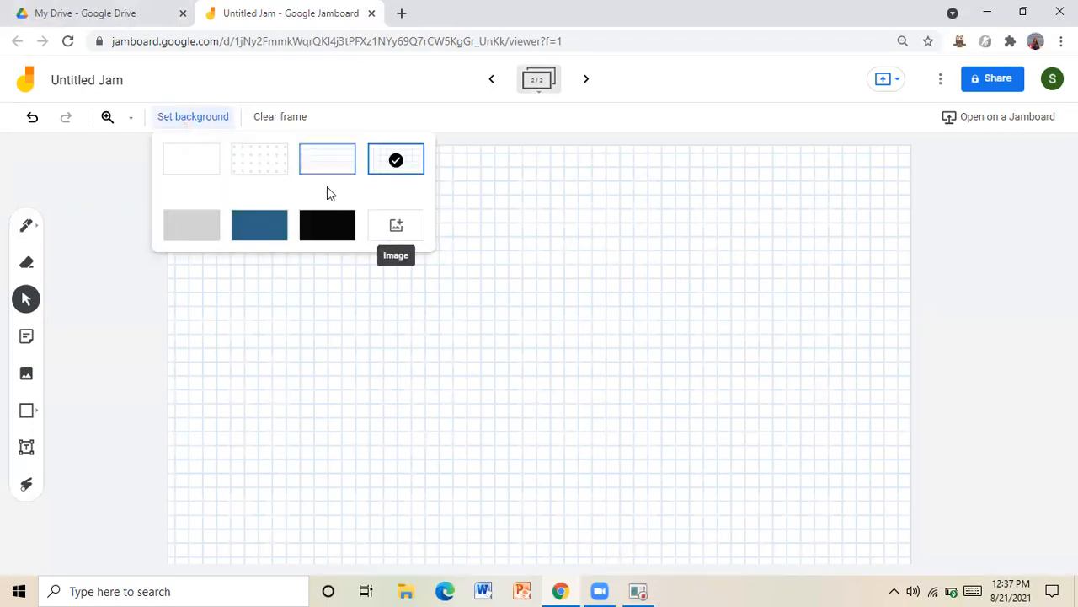
click(315, 165)
click(210, 120)
click(426, 163)
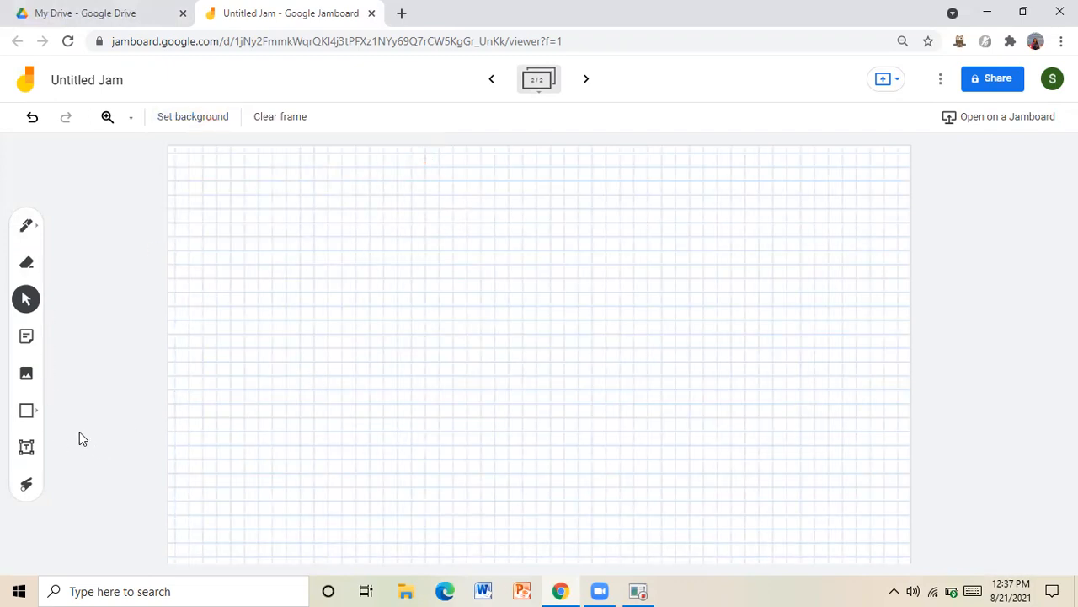
Draw a freehand vertical line and a horizontal baseline with the pen as chart axes on the second frame
click(26, 413)
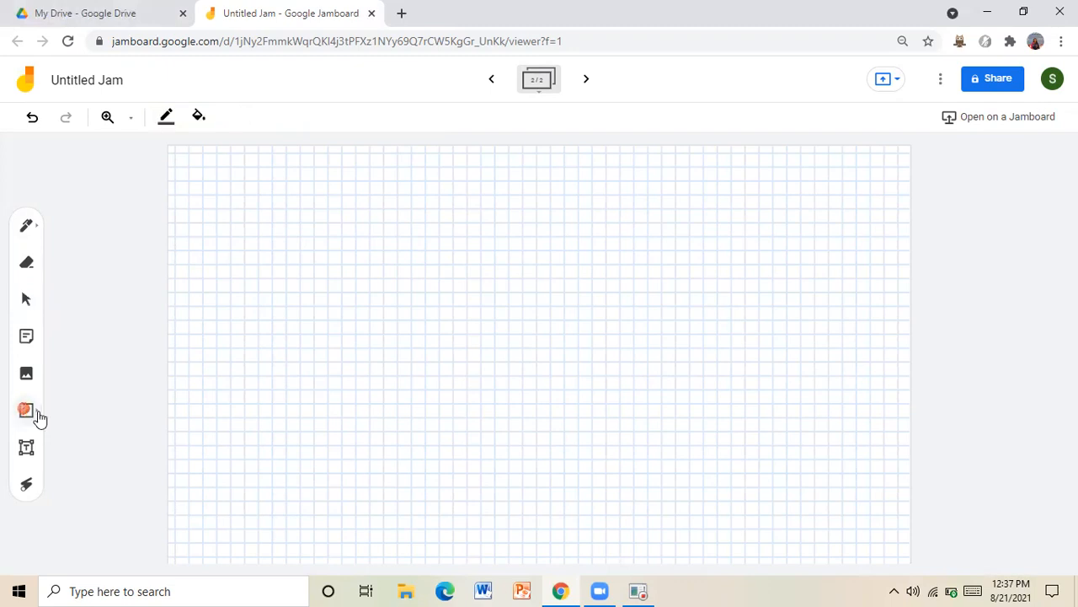
click(26, 414)
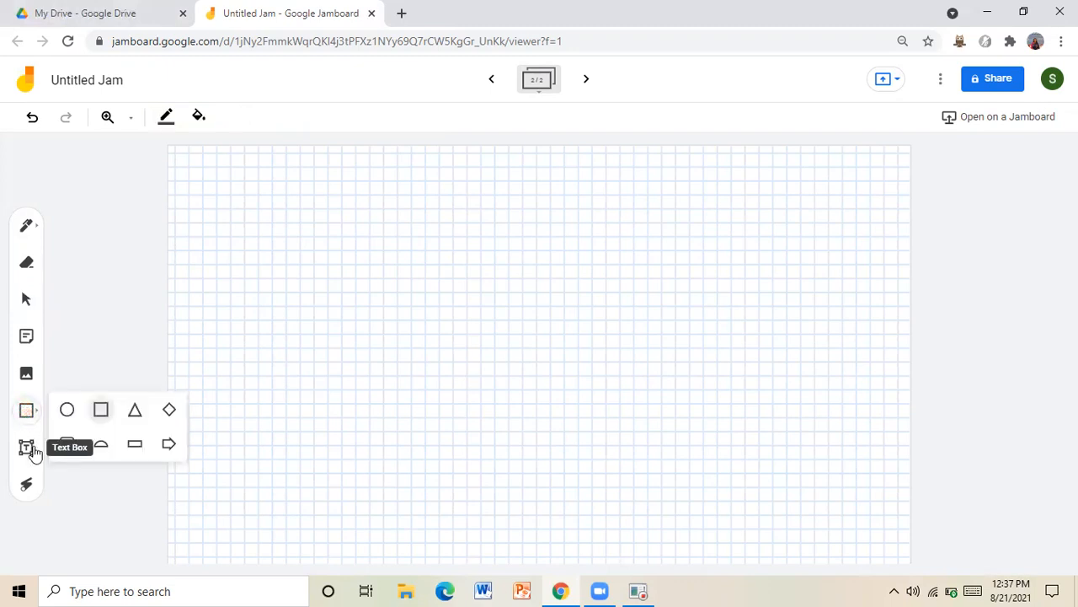
click(25, 226)
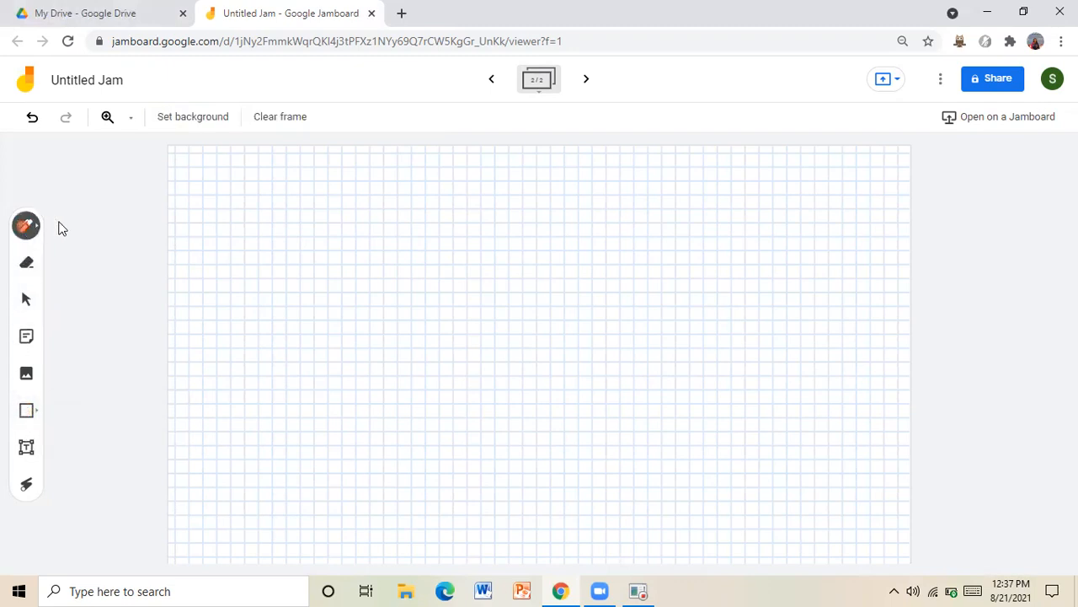
mouse_move(217, 169)
mouse_down()
mouse_move(207, 217)
mouse_move(231, 504)
mouse_move(696, 520)
mouse_move(839, 512)
mouse_up()
Try to draw a thin horizontal bar over the freehand baseline, and clear the second frame
click(25, 413)
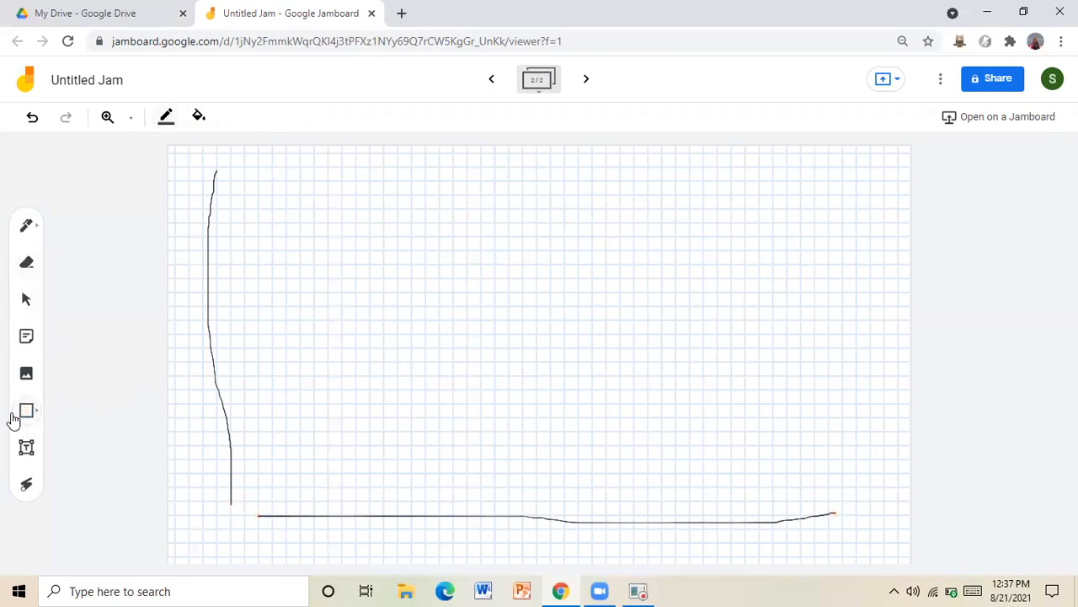
click(26, 411)
click(98, 412)
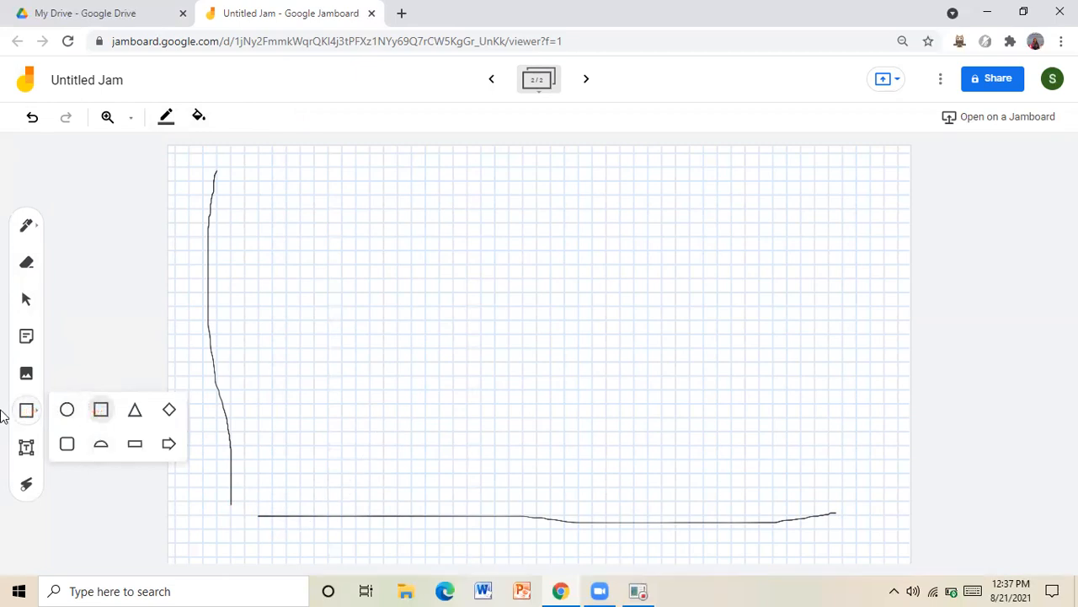
click(134, 444)
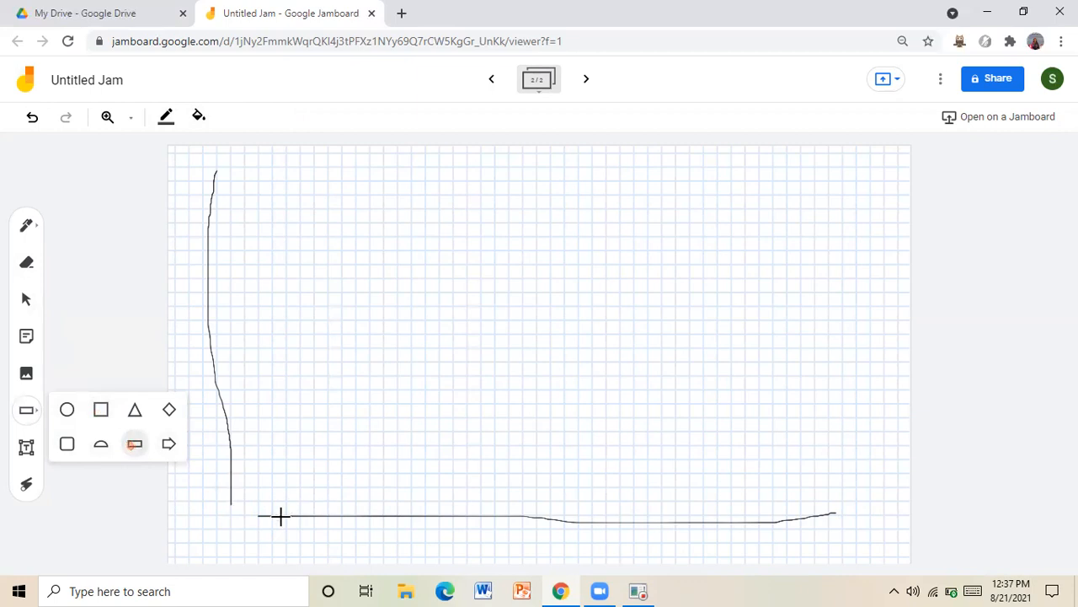
drag(256, 512, 831, 511)
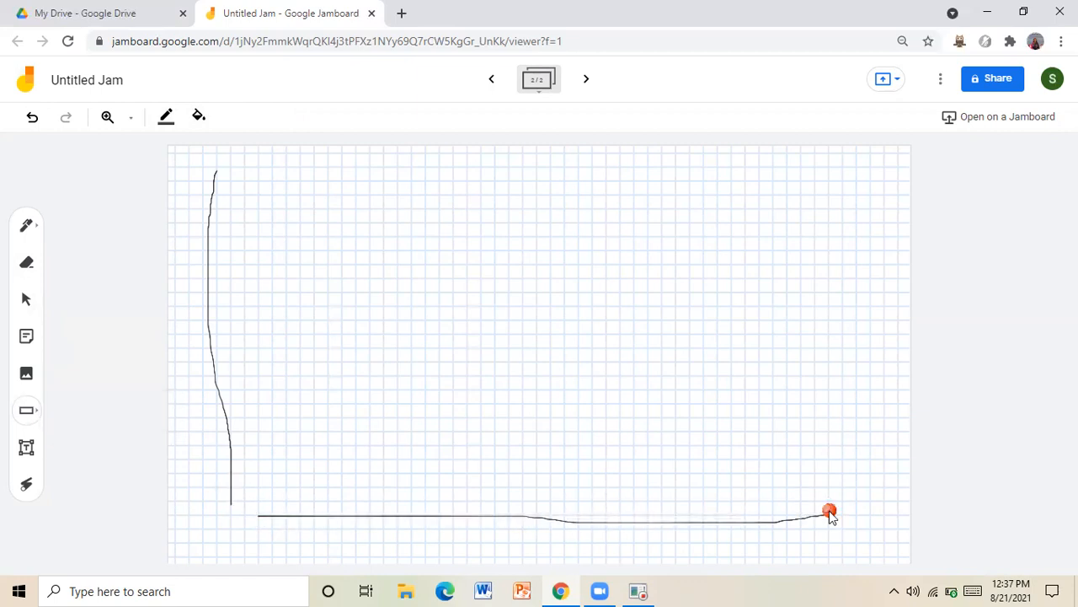
click(866, 479)
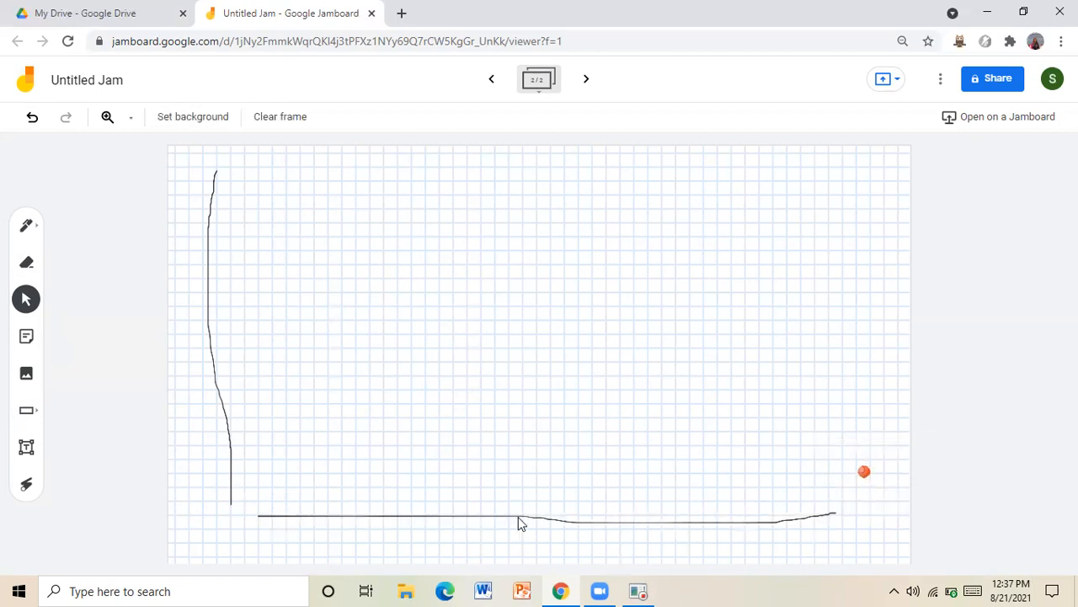
click(258, 125)
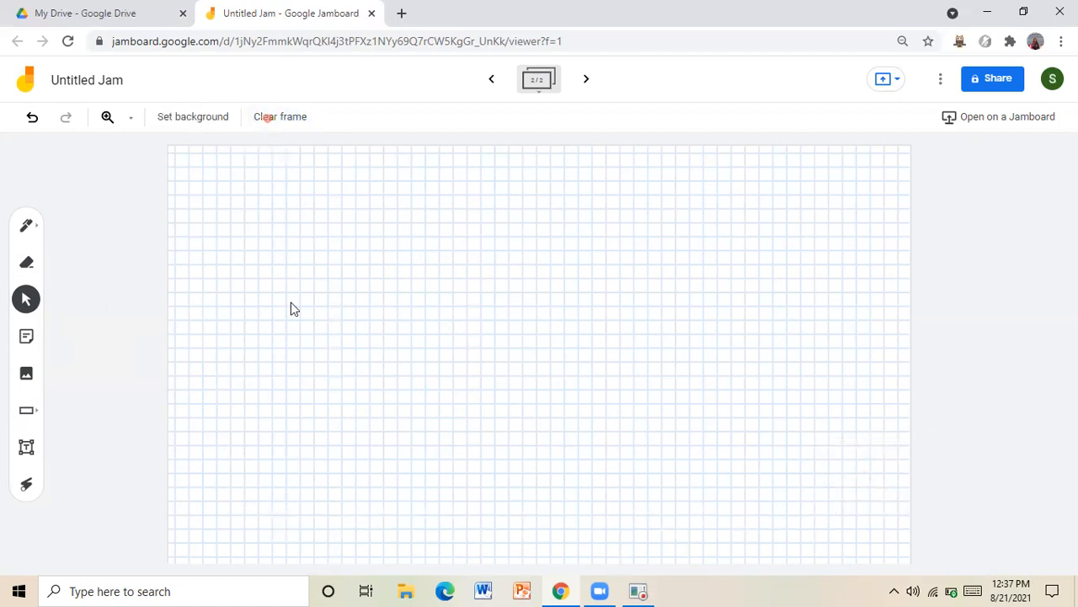
Draw a long thin horizontal bar across the lower edge of the grid and adjust its height slightly
click(21, 410)
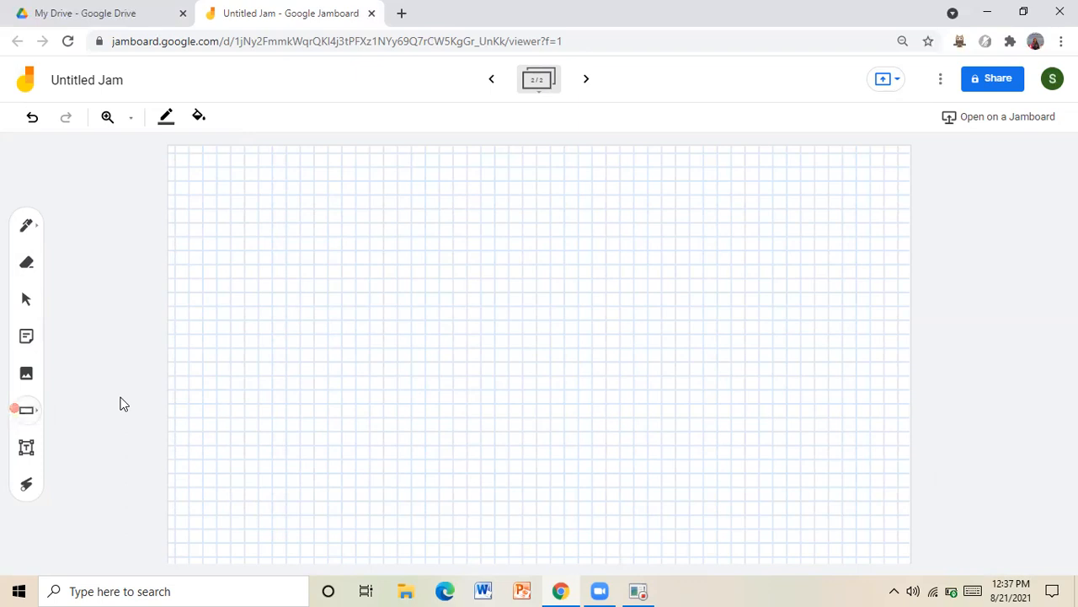
click(135, 444)
drag(234, 519, 867, 536)
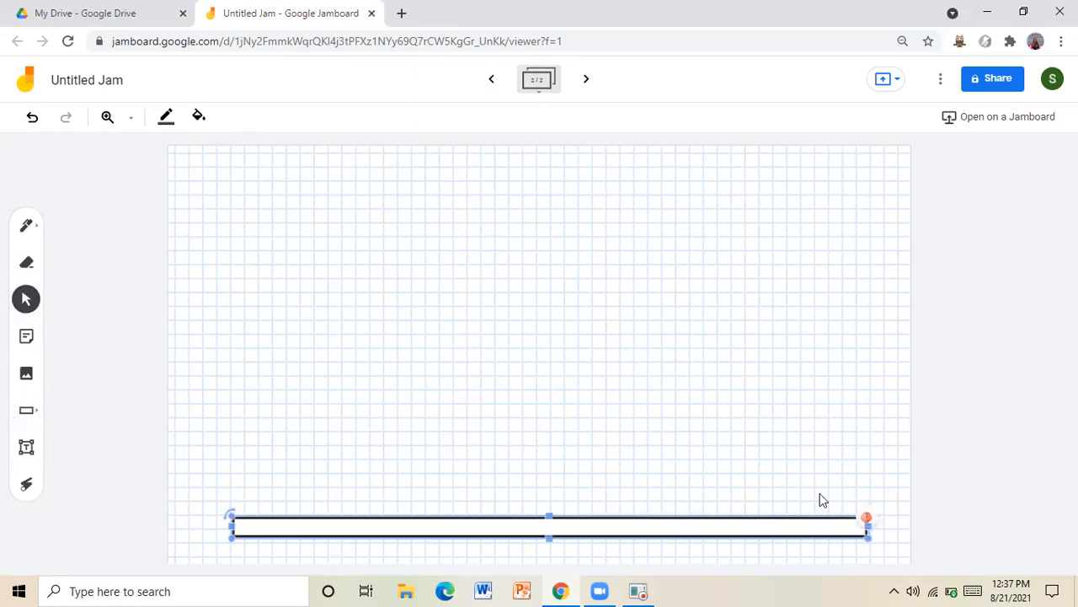
click(548, 531)
drag(547, 537, 546, 530)
click(428, 425)
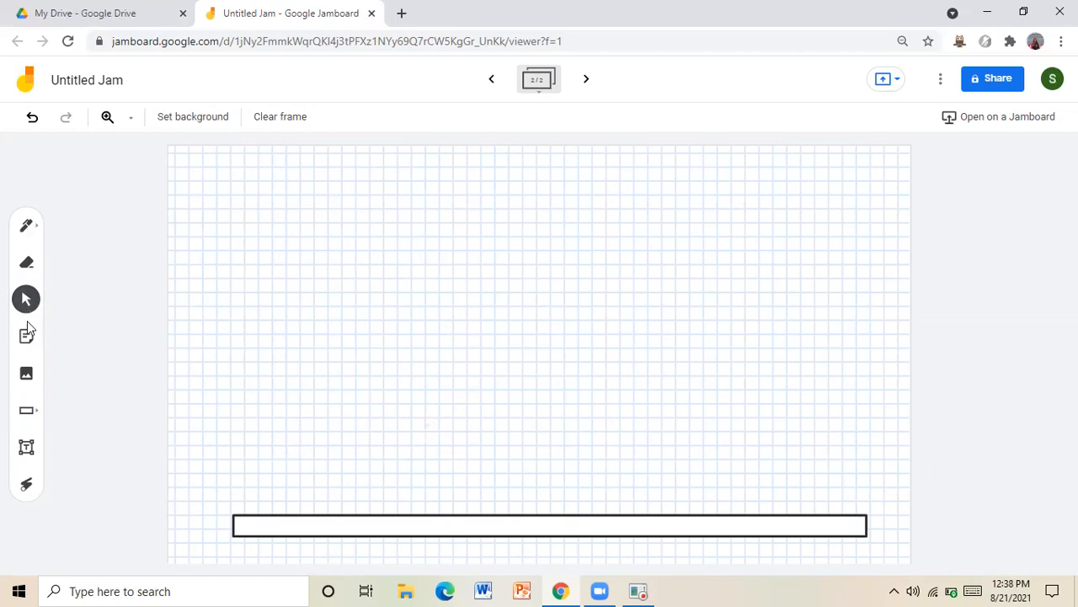
Draw an upright rectangle standing on the left end of the horizontal base bar
click(28, 411)
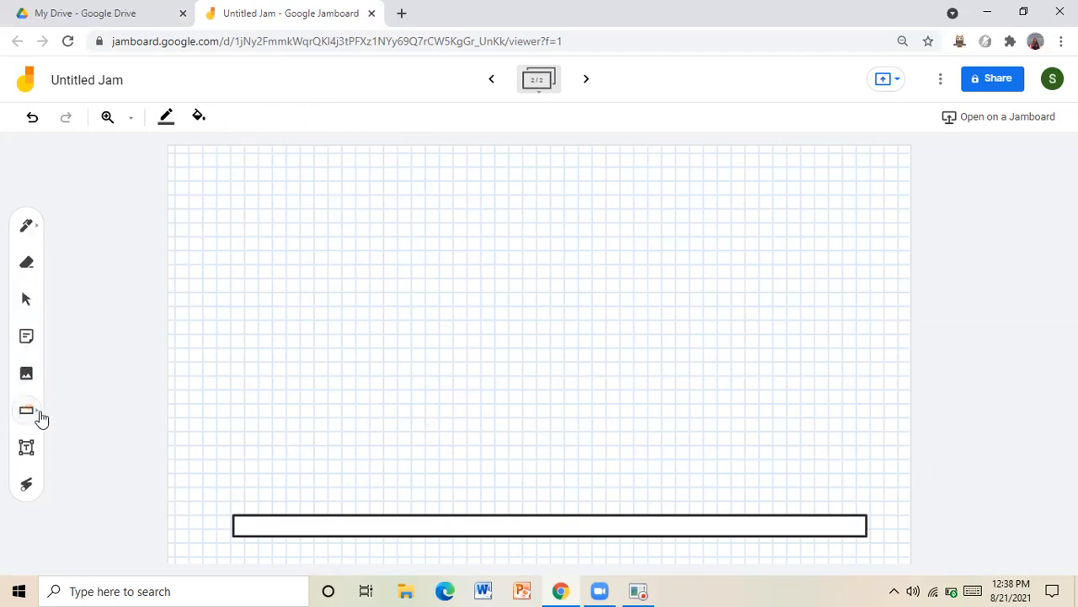
click(38, 412)
click(101, 410)
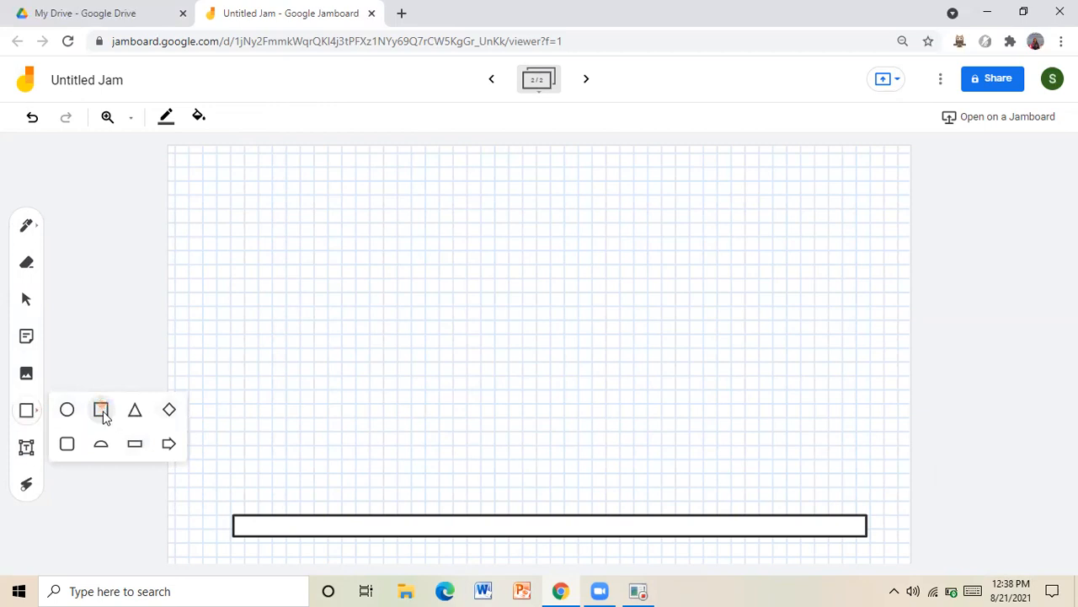
drag(245, 513, 303, 402)
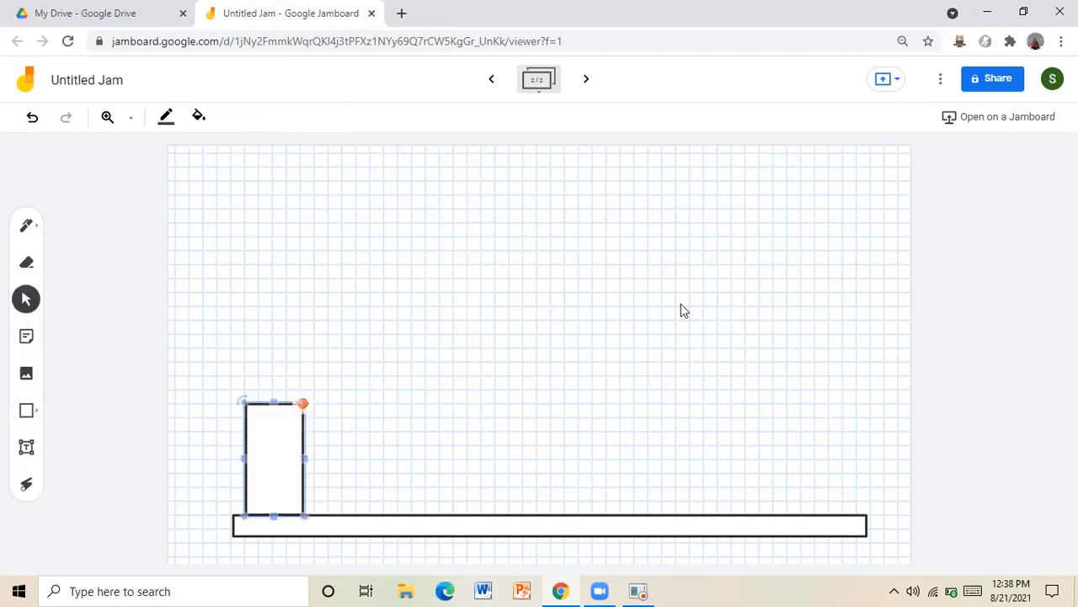
click(681, 304)
Duplicate the upright rectangle standing on the base bar
click(304, 512)
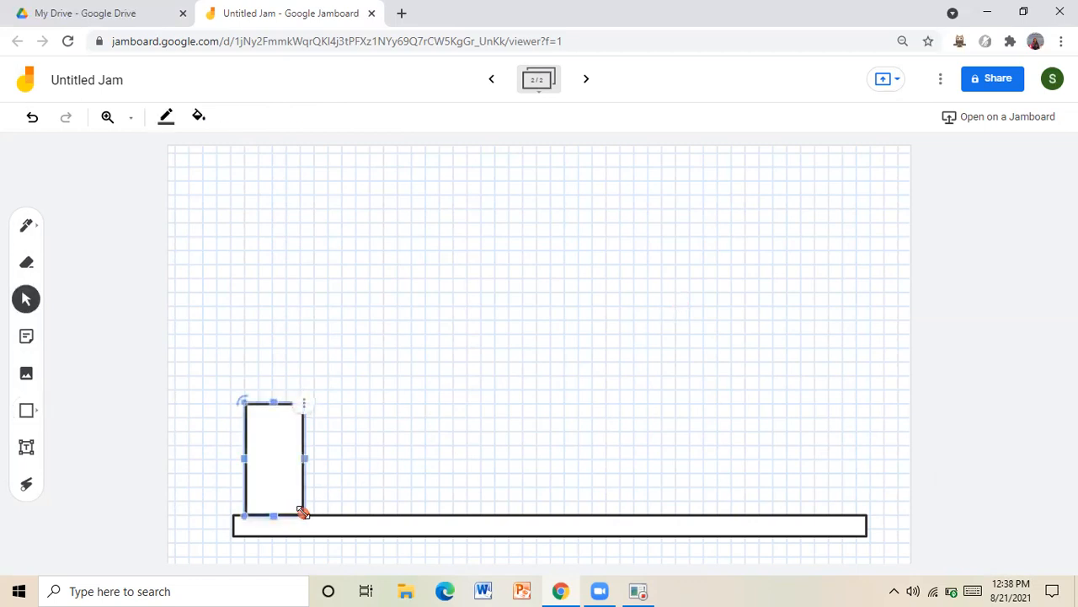
click(311, 503)
click(264, 452)
click(310, 455)
click(276, 438)
right_click(272, 436)
click(333, 455)
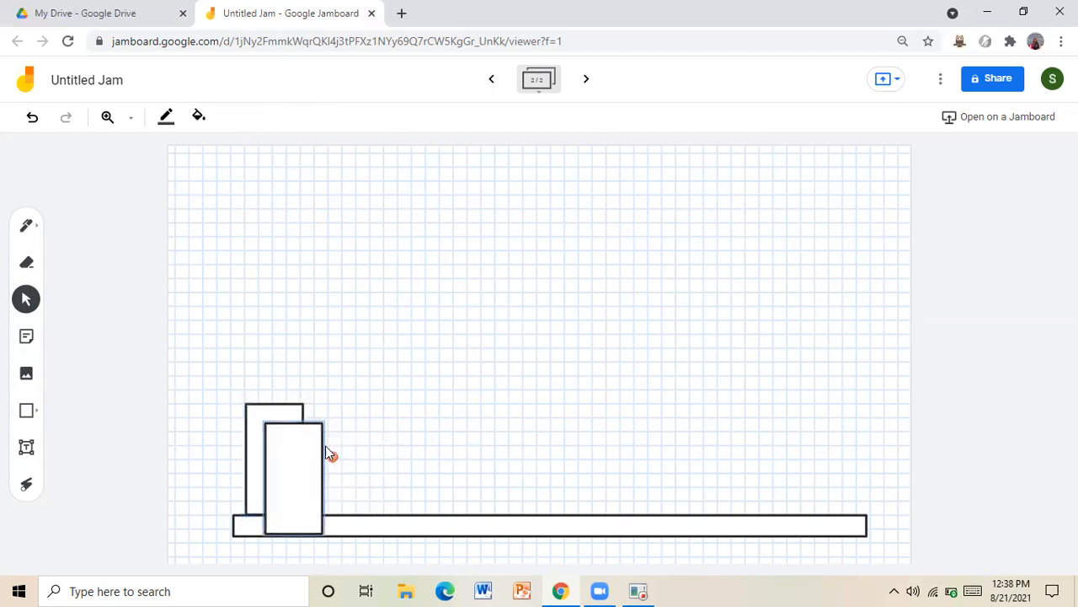
Place the duplicate directly right of the first rectangle, stretch it taller and seat it on the base bar
drag(281, 453, 328, 335)
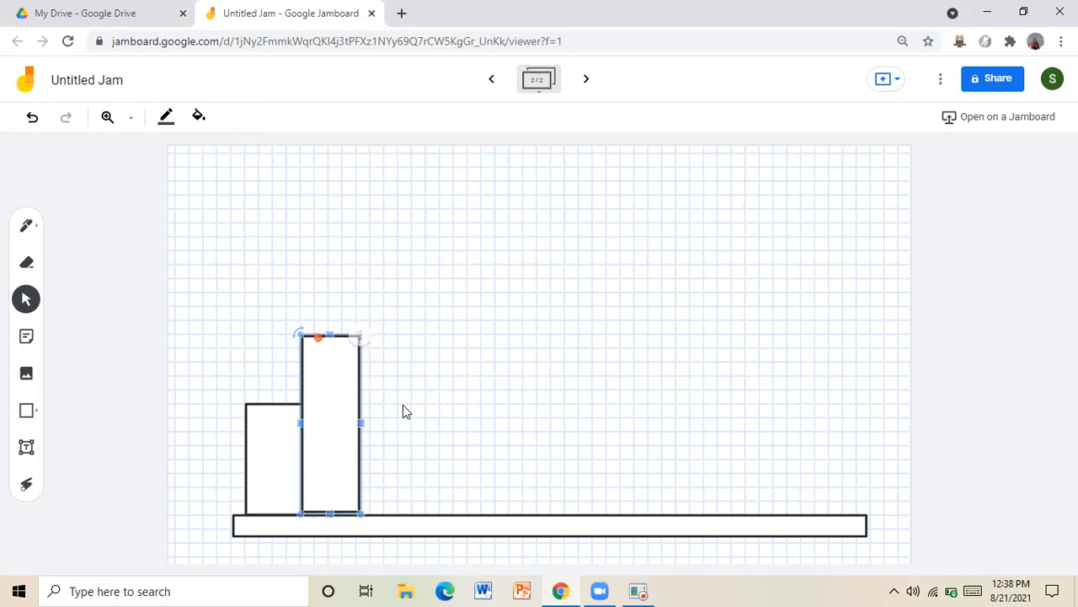
click(499, 371)
click(338, 469)
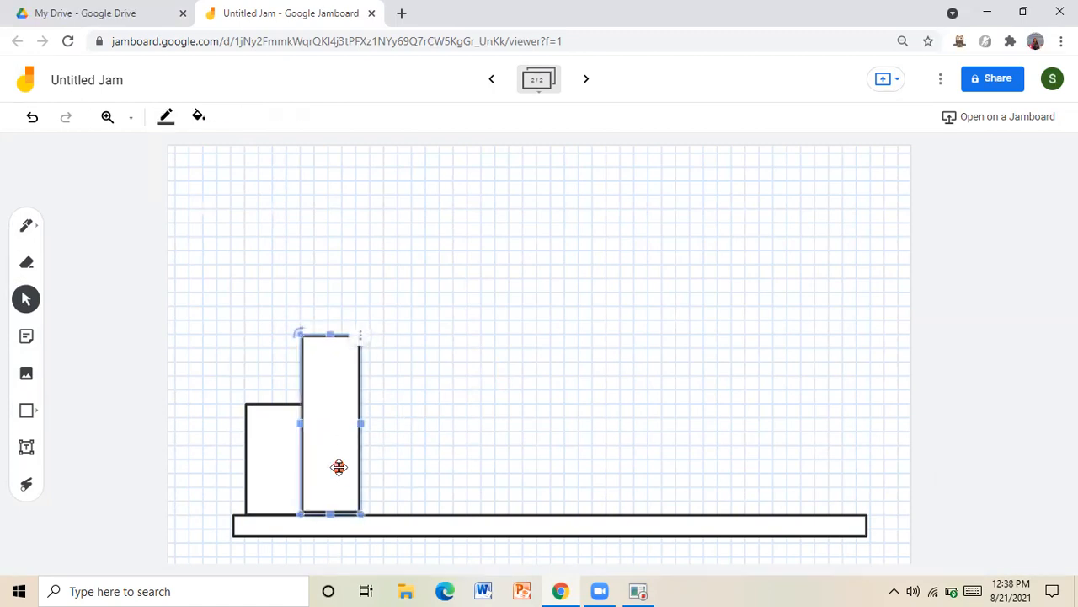
drag(329, 459, 329, 464)
click(545, 423)
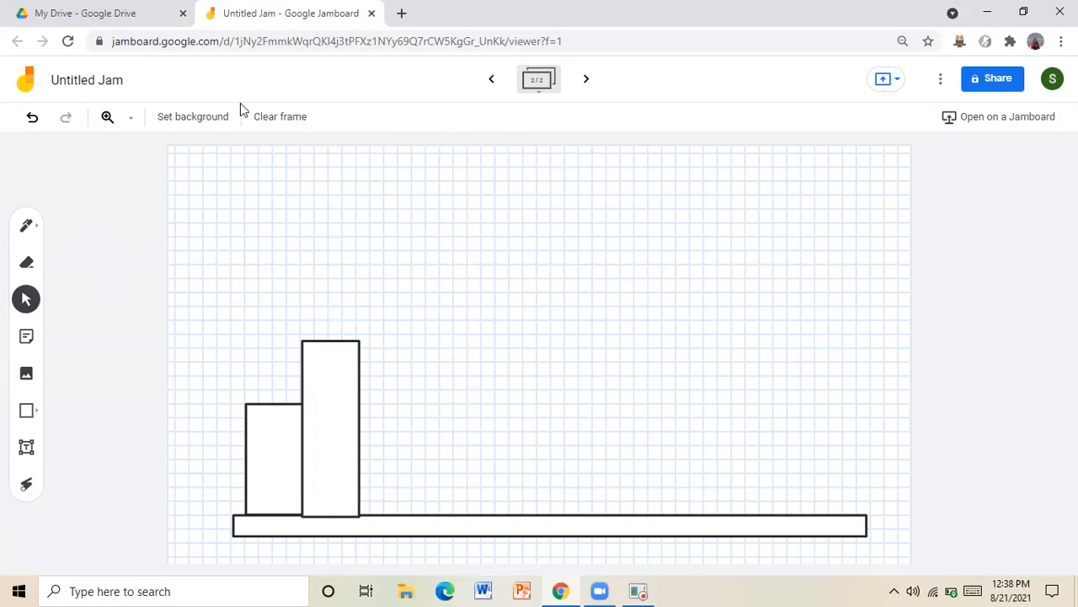
Clear the second frame, repeatedly undo the earlier chart drawing actions and return to the first frame
click(276, 117)
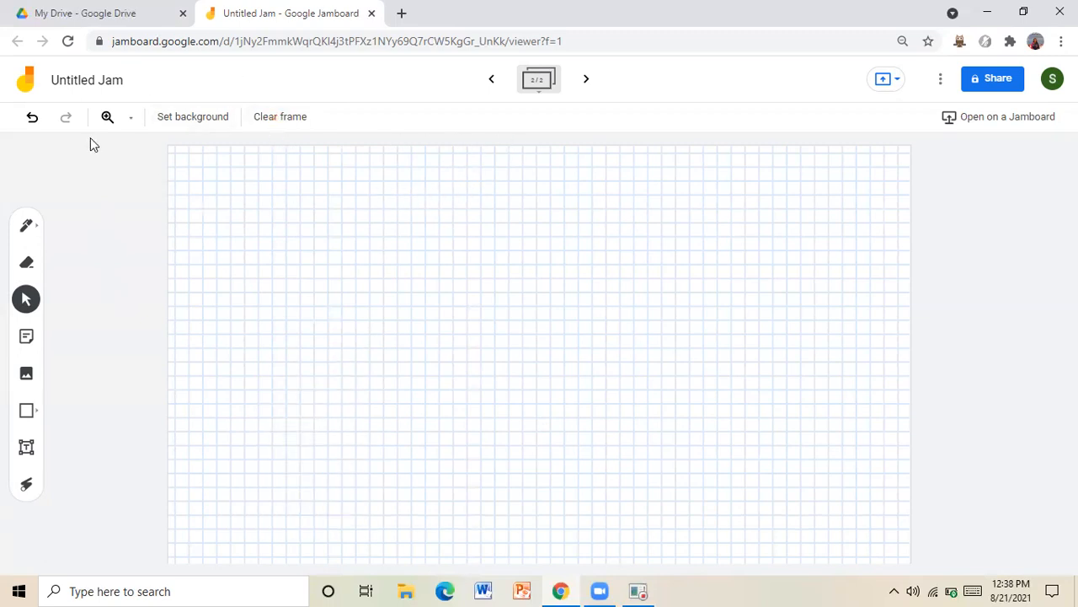
click(32, 119)
click(32, 119)
click(32, 119)
click(32, 119)
click(32, 118)
click(32, 119)
click(32, 119)
click(32, 119)
click(32, 118)
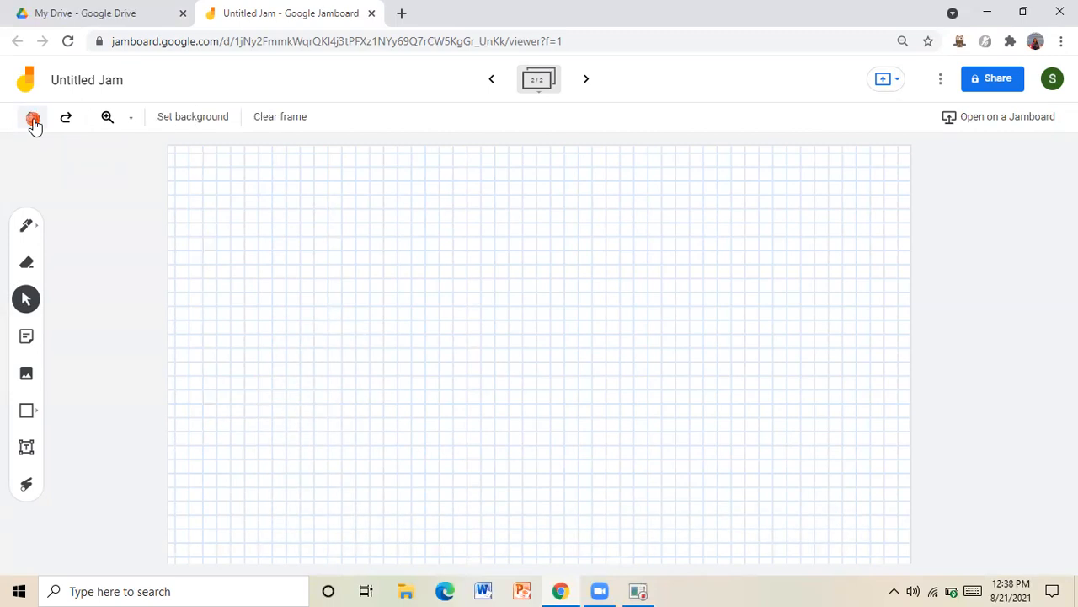
click(32, 119)
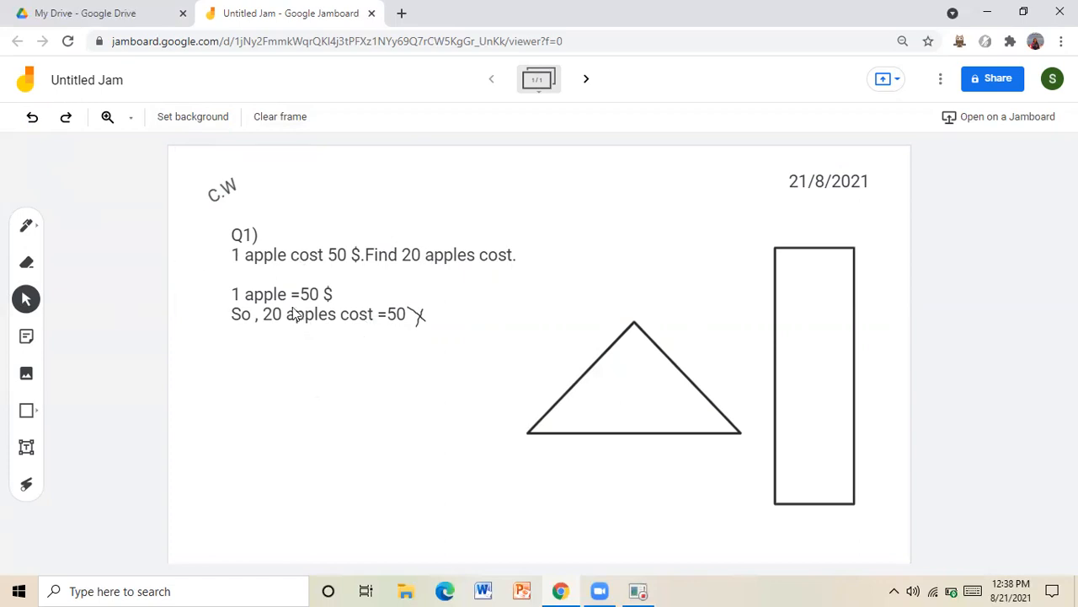
Add an orange sticky note reading "Remember follow this math" after trying the green, blue and pink colours
click(26, 340)
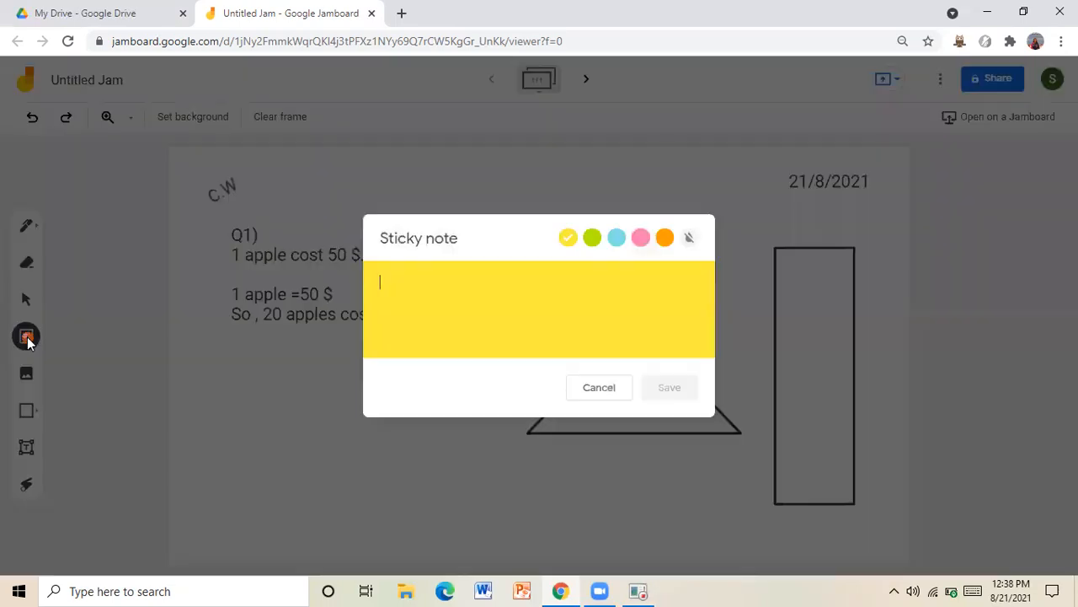
click(592, 237)
click(617, 236)
click(641, 239)
click(665, 237)
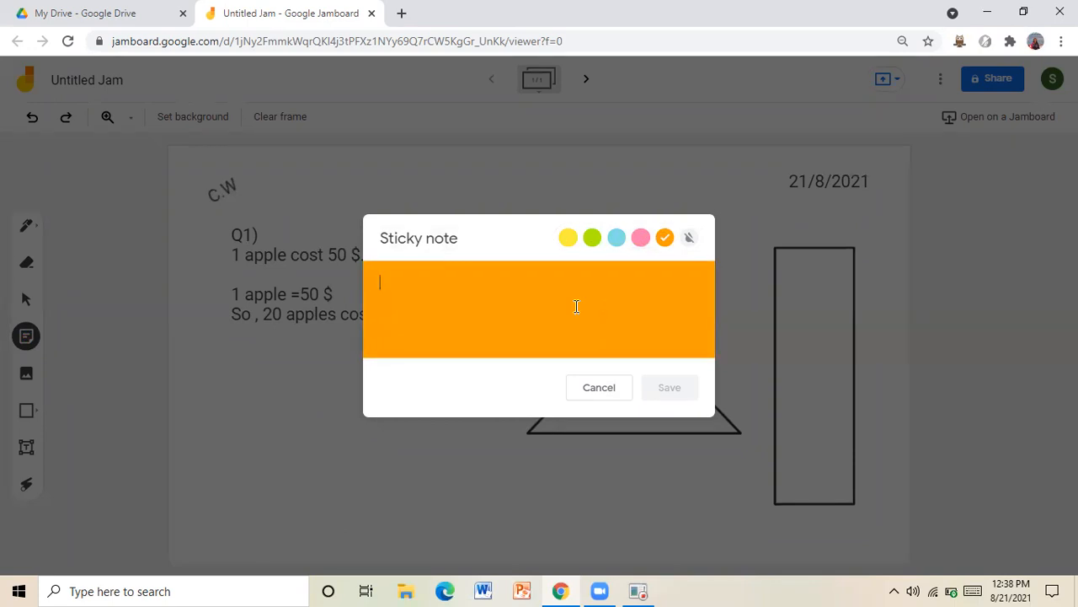
text(Rememberfoll)
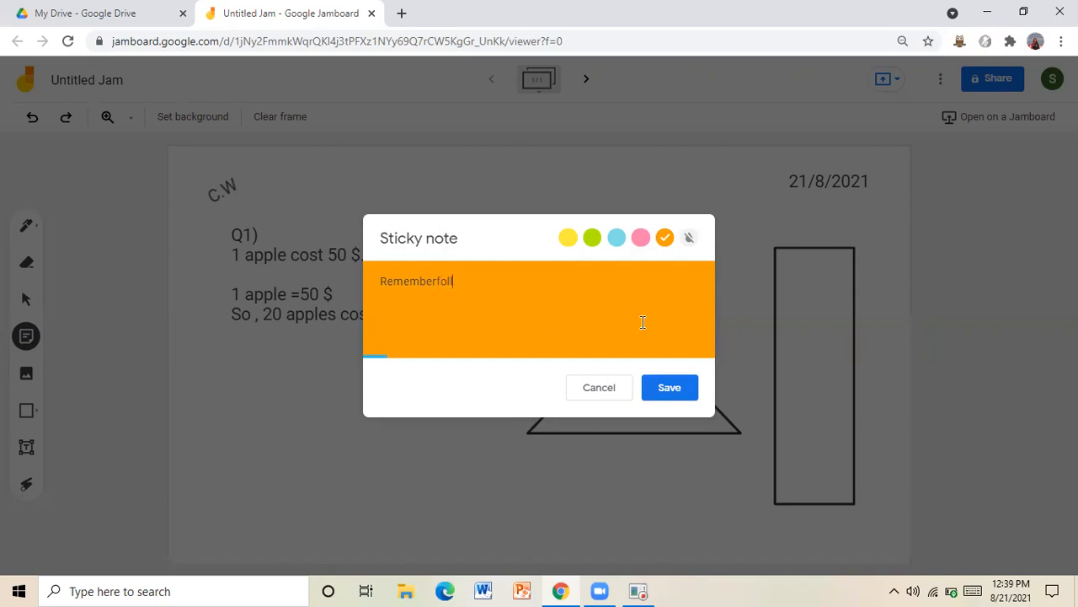
text(ow this math)
click(665, 388)
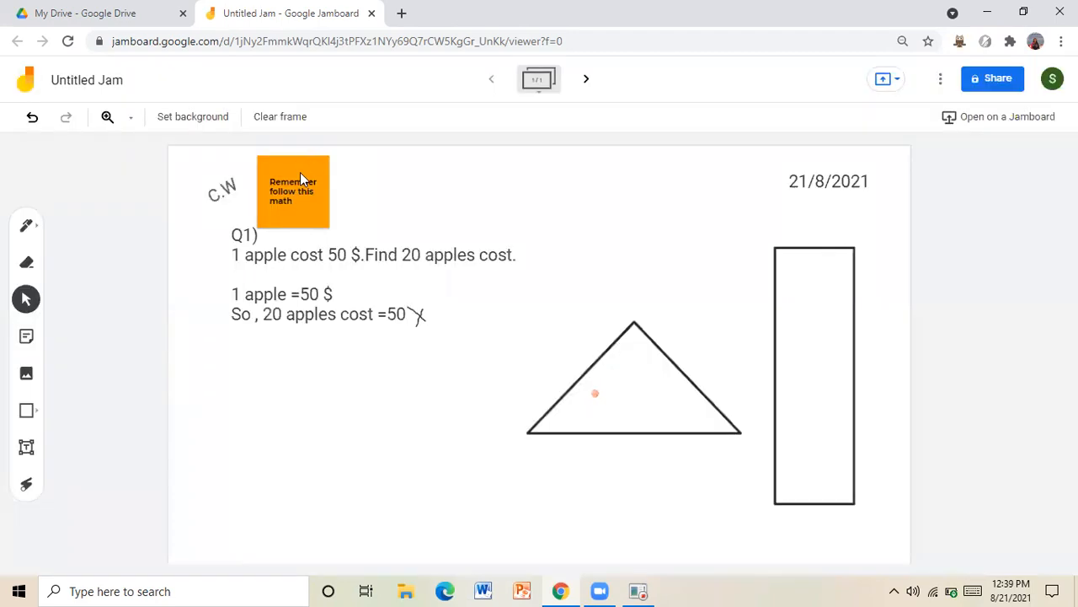
Move the sticky note to the upper edge of the frame, between the question text and the date
drag(300, 172, 689, 192)
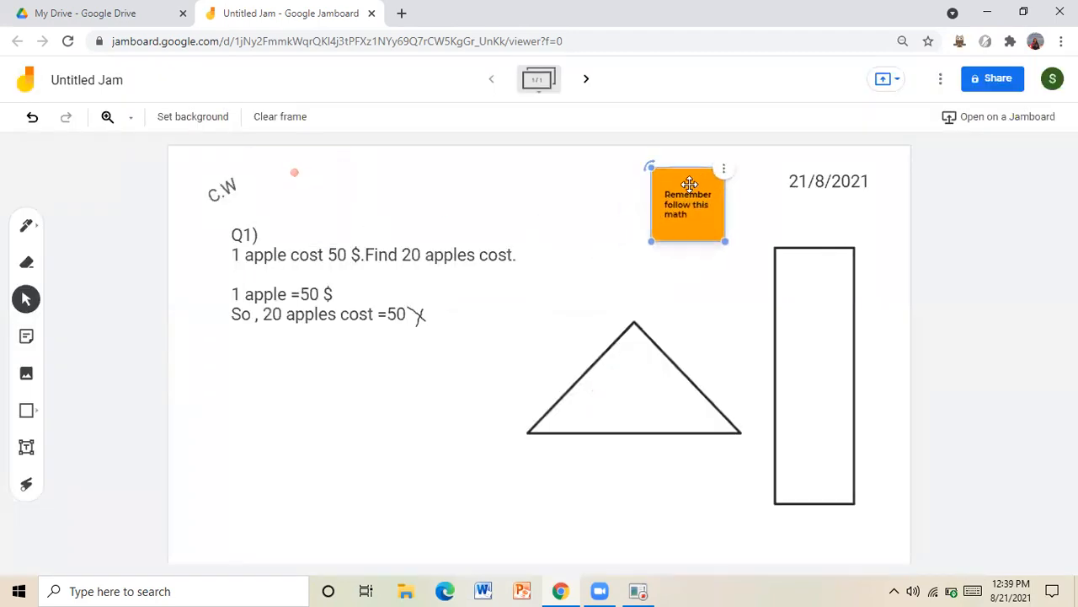
drag(689, 251, 680, 145)
click(674, 251)
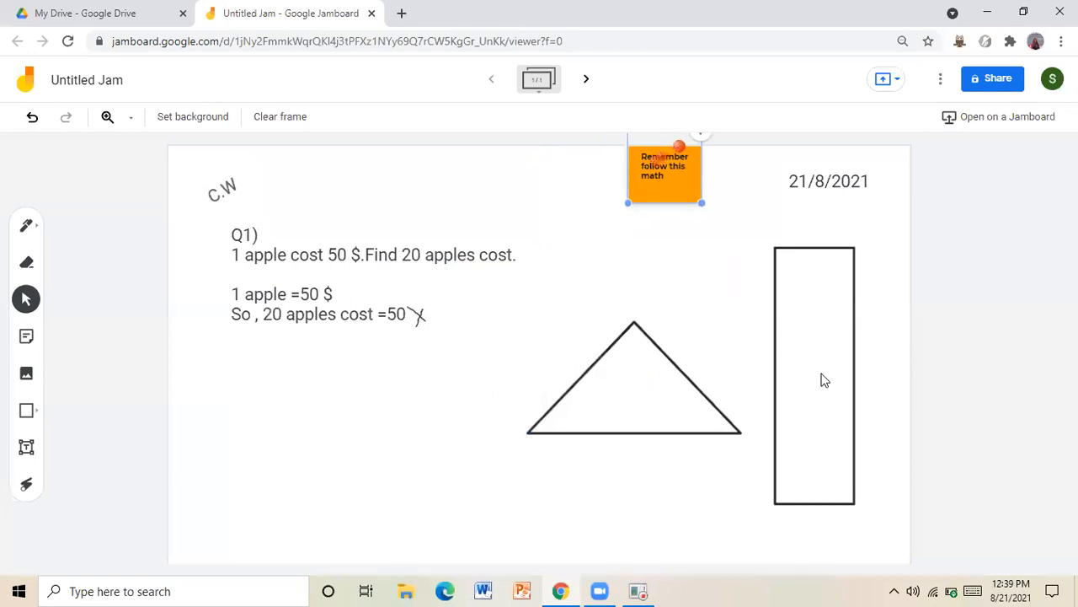
Try transparent and blue fills on the tall upright rectangle, and settle on grey
click(822, 376)
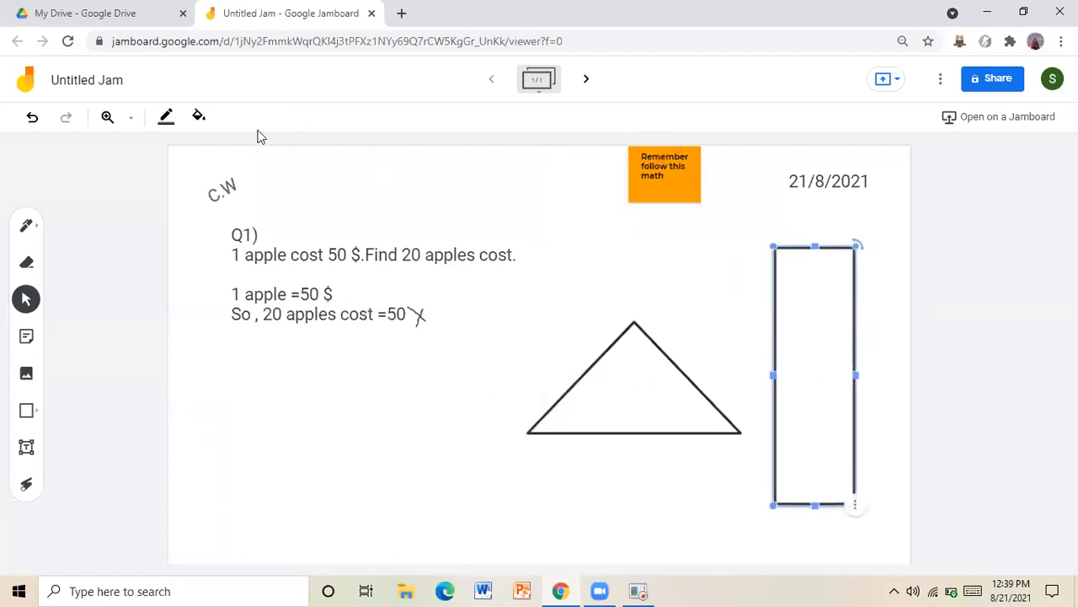
click(198, 115)
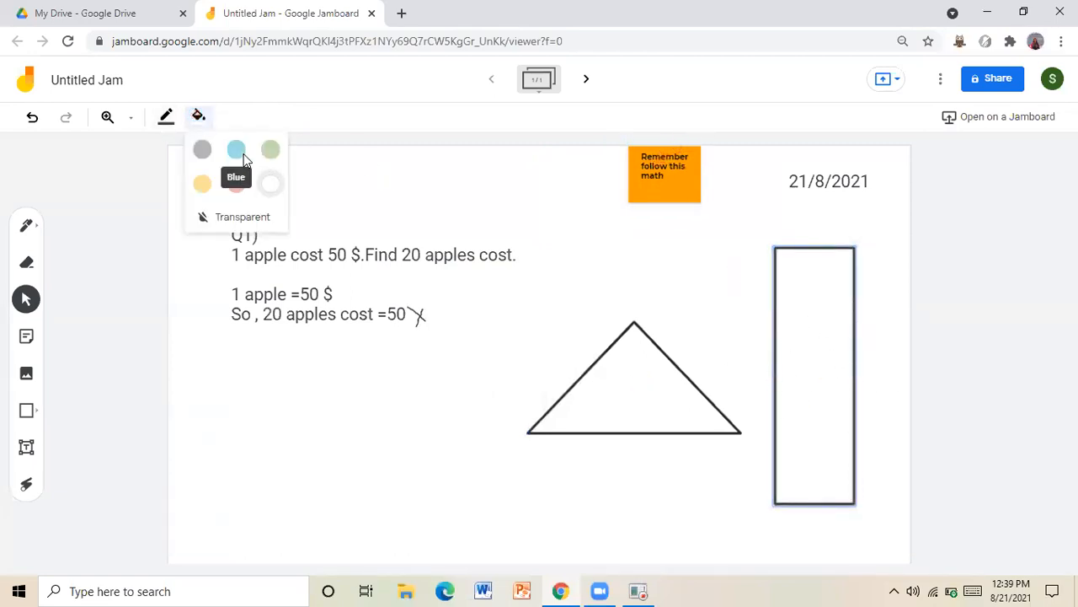
click(236, 216)
click(202, 122)
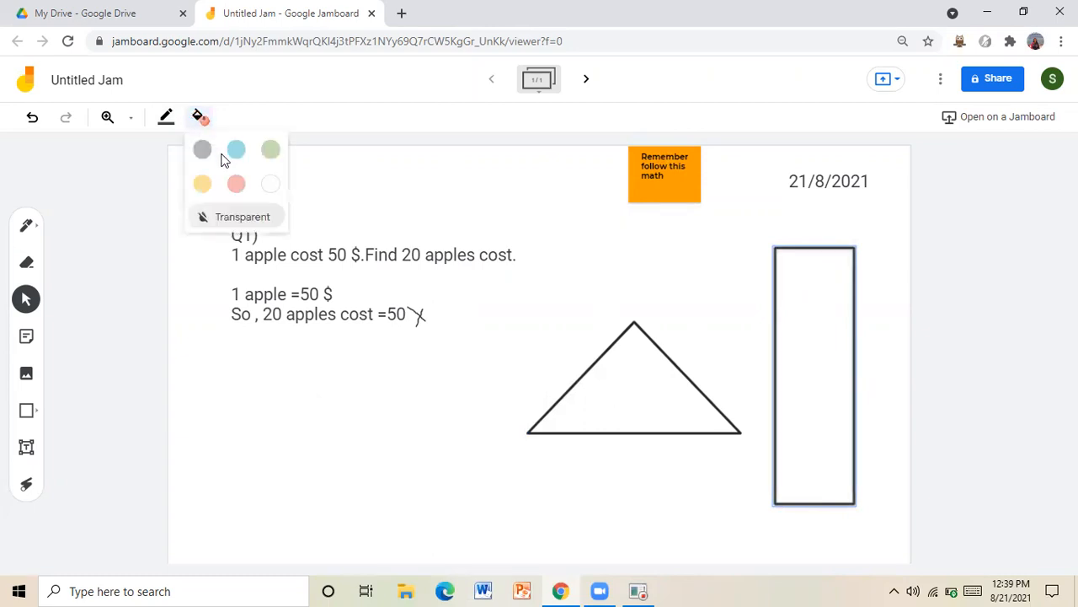
click(236, 149)
click(202, 122)
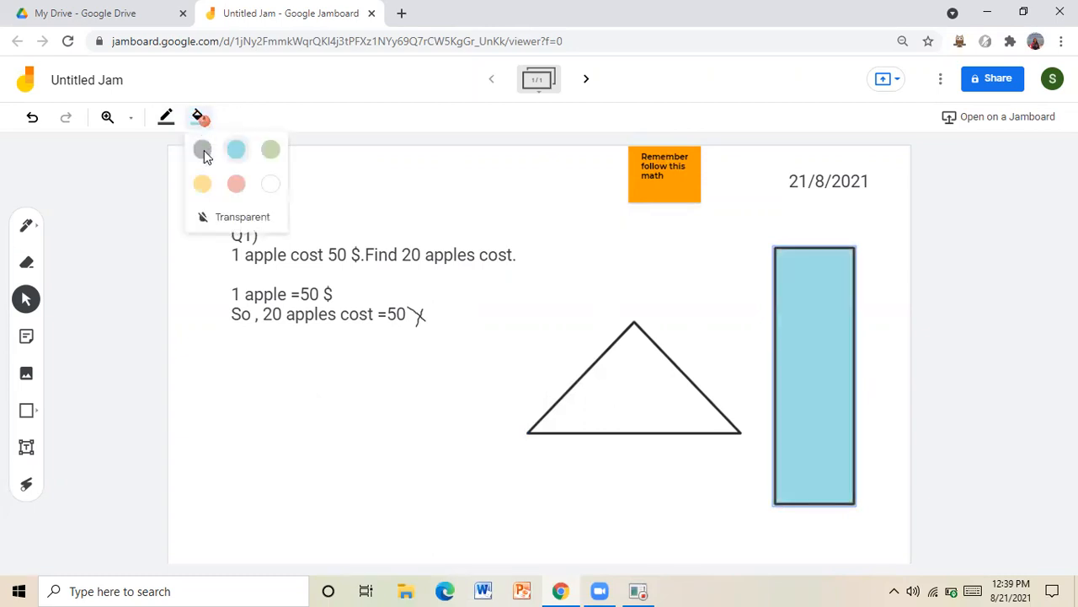
click(203, 149)
Give the triangle a blue outline and a light red fill
click(660, 369)
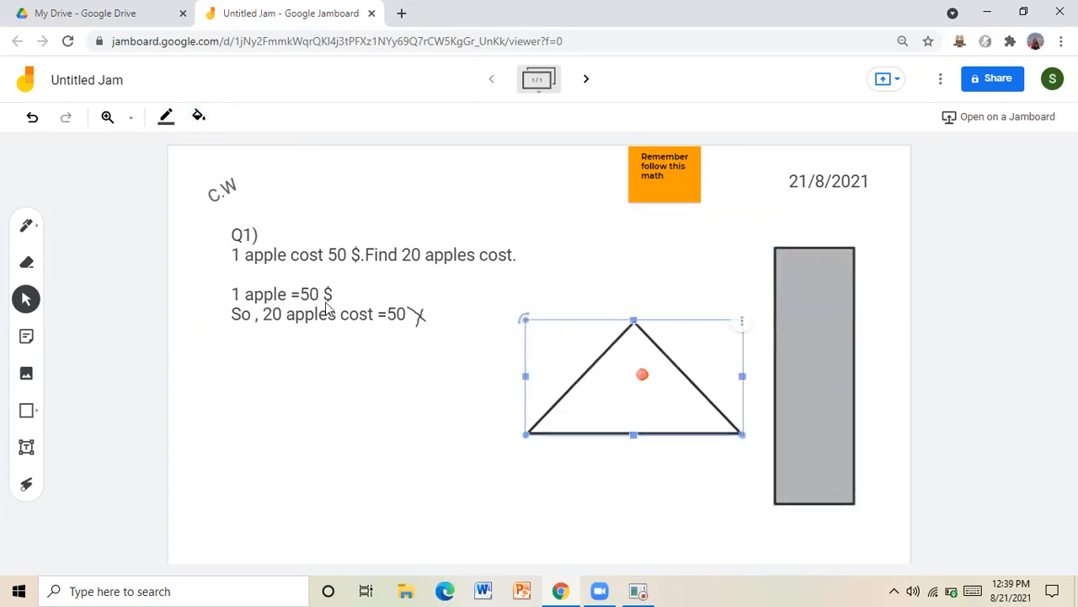
click(198, 116)
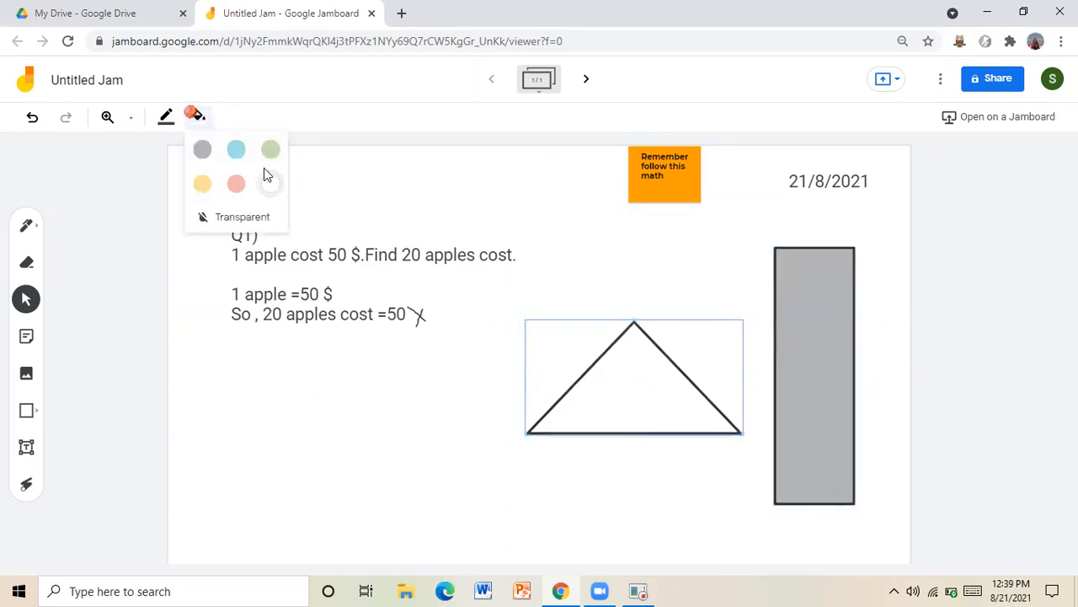
click(166, 117)
click(203, 149)
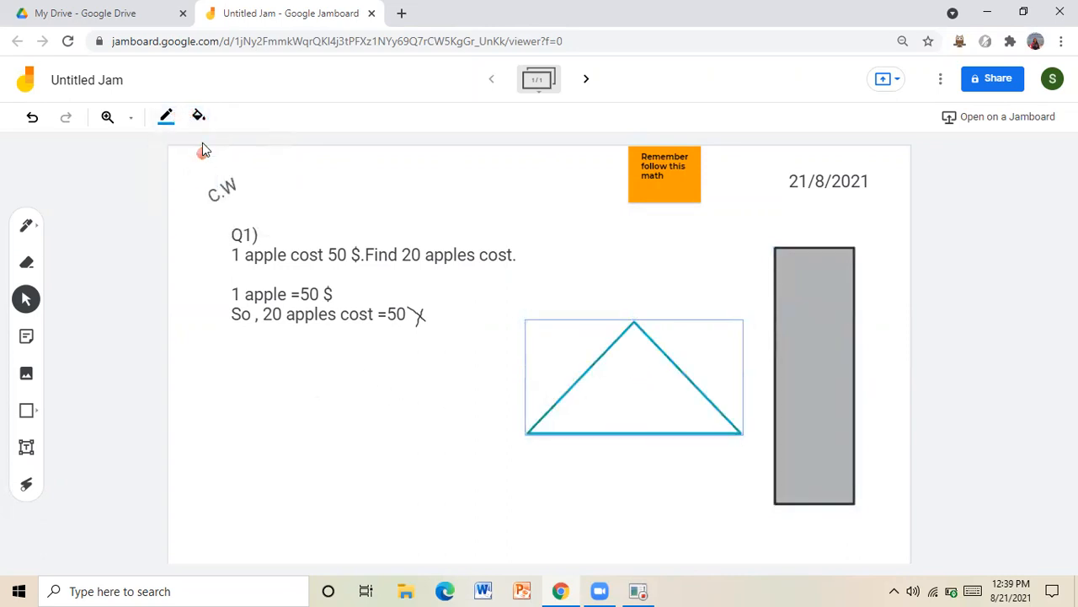
click(196, 116)
click(226, 174)
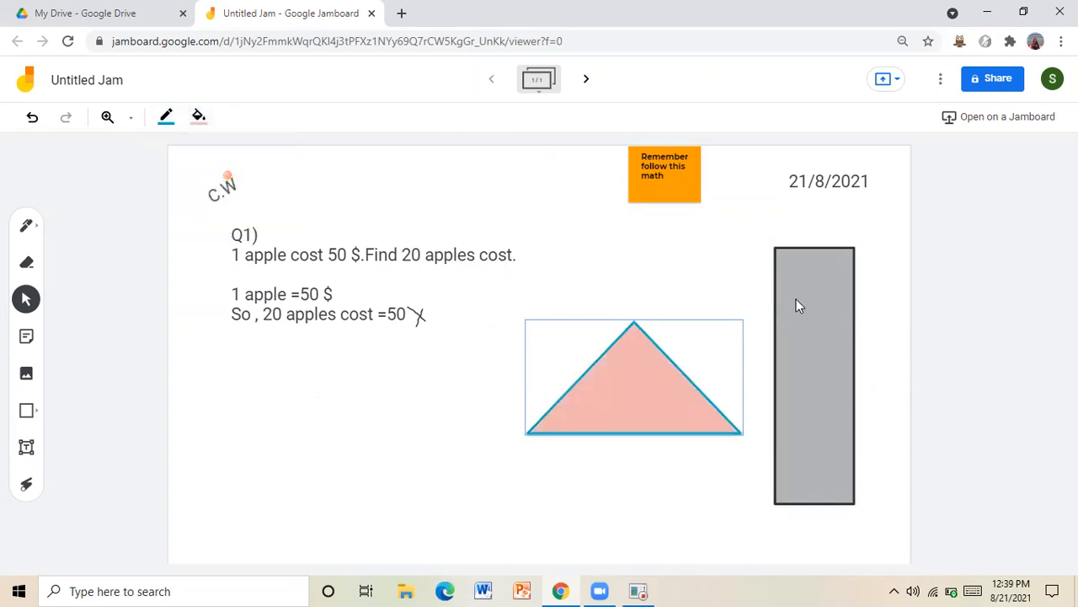
Move the triangle slightly downward, and bring the orange sticky note down from the frame's upper edge
drag(608, 384, 611, 411)
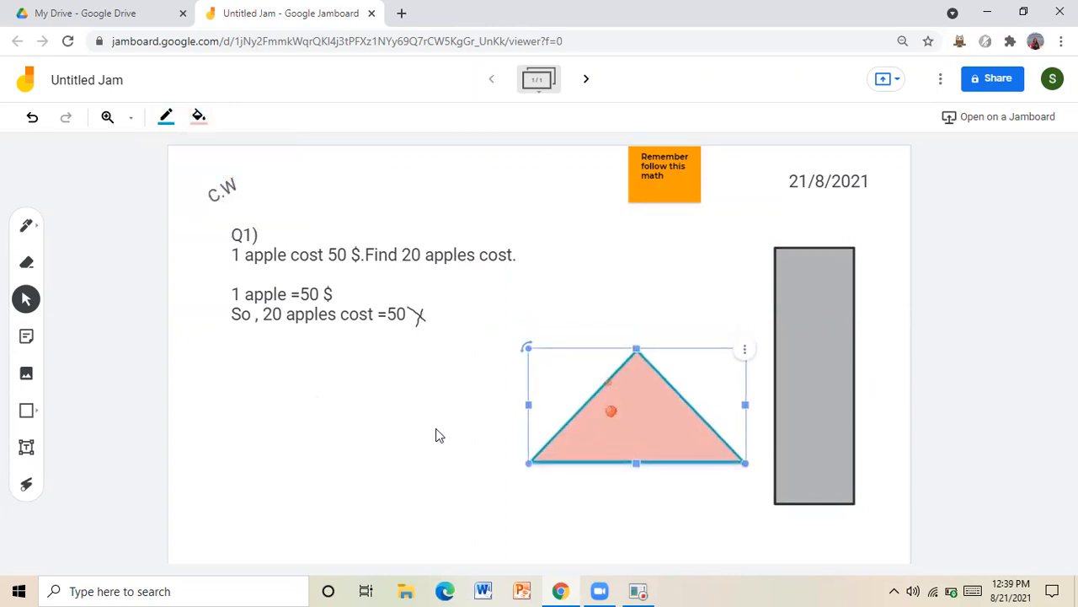
click(436, 432)
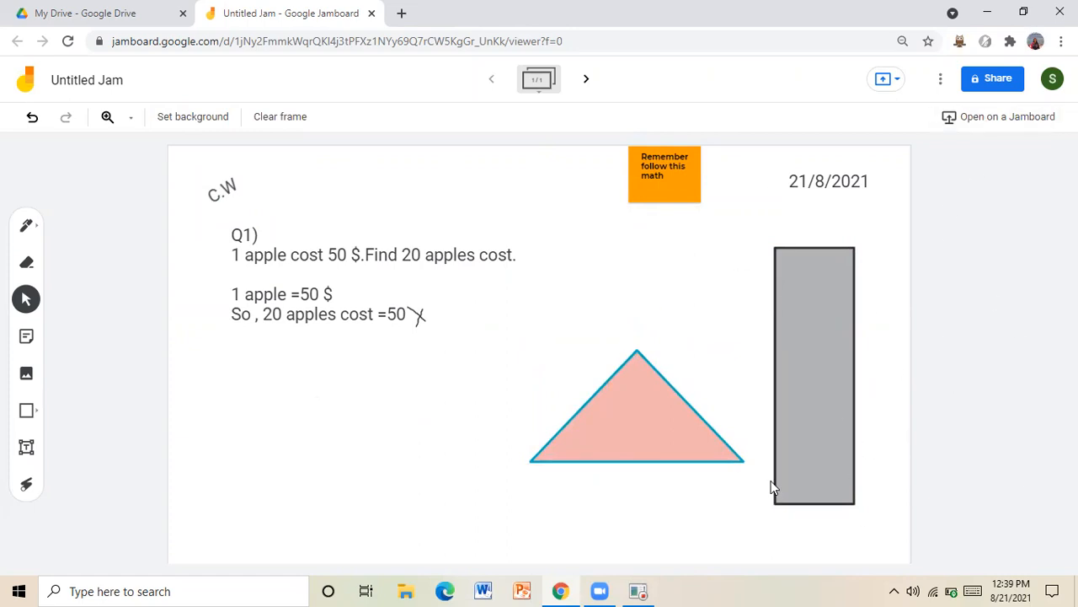
drag(674, 176, 668, 201)
click(563, 267)
click(424, 389)
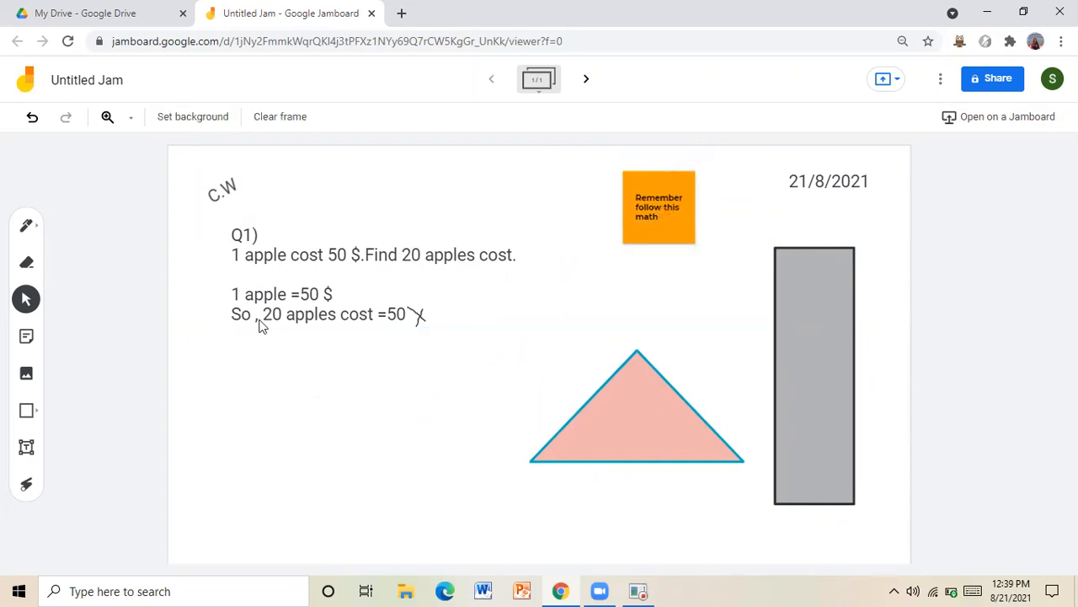
Add a text box reading "x+y=?" below the apple calculation and shift it rightward toward the triangle
click(26, 447)
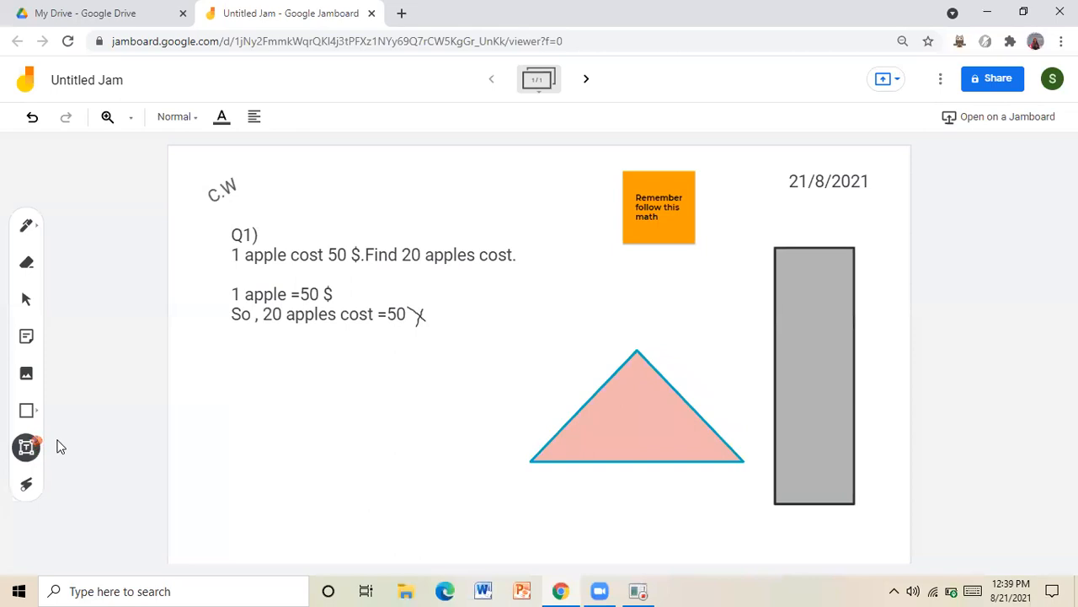
click(219, 390)
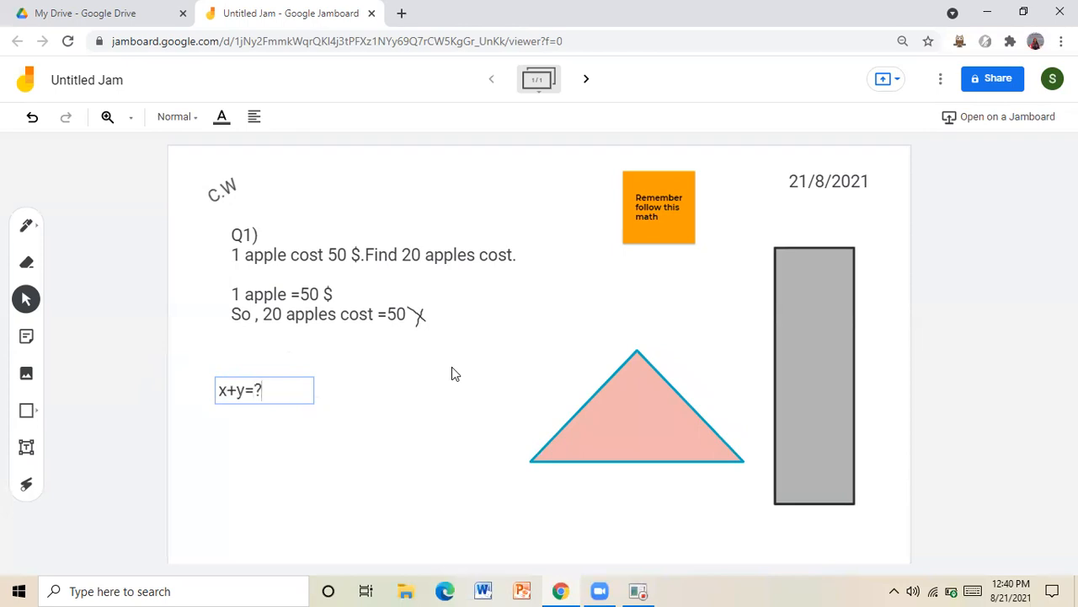
click(285, 378)
drag(272, 376, 402, 376)
click(492, 509)
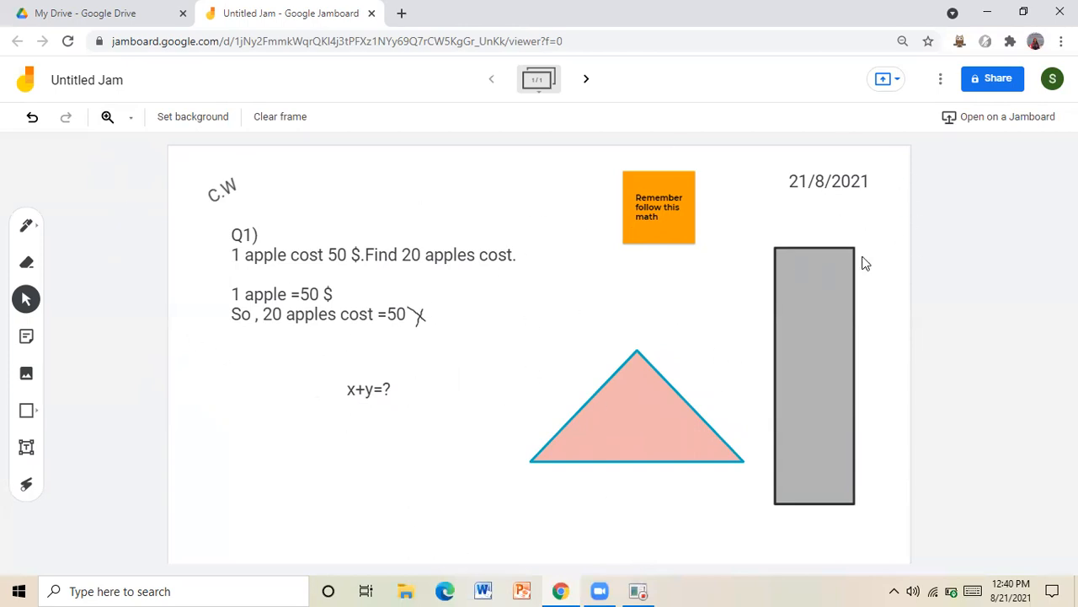
Set the frame's zoom level to 25% and then to 100%
click(104, 120)
click(102, 119)
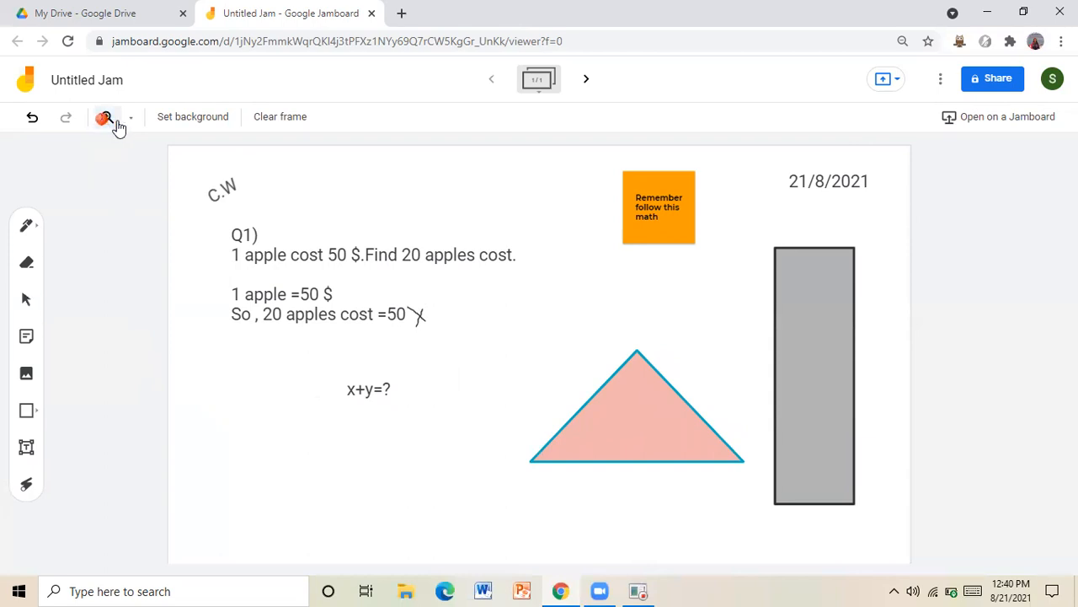
double_click(116, 120)
click(128, 120)
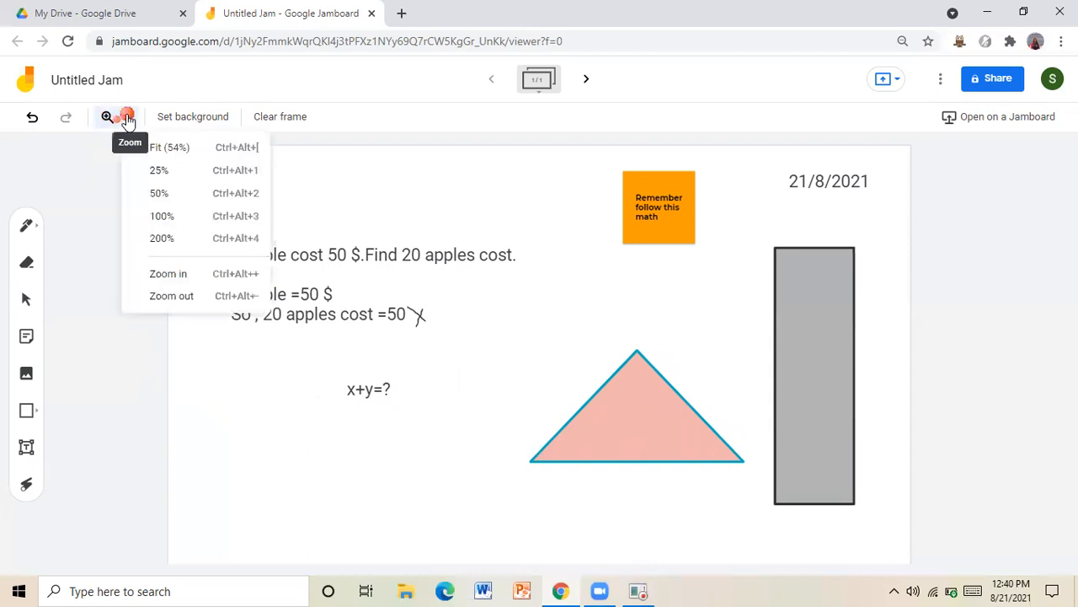
click(192, 176)
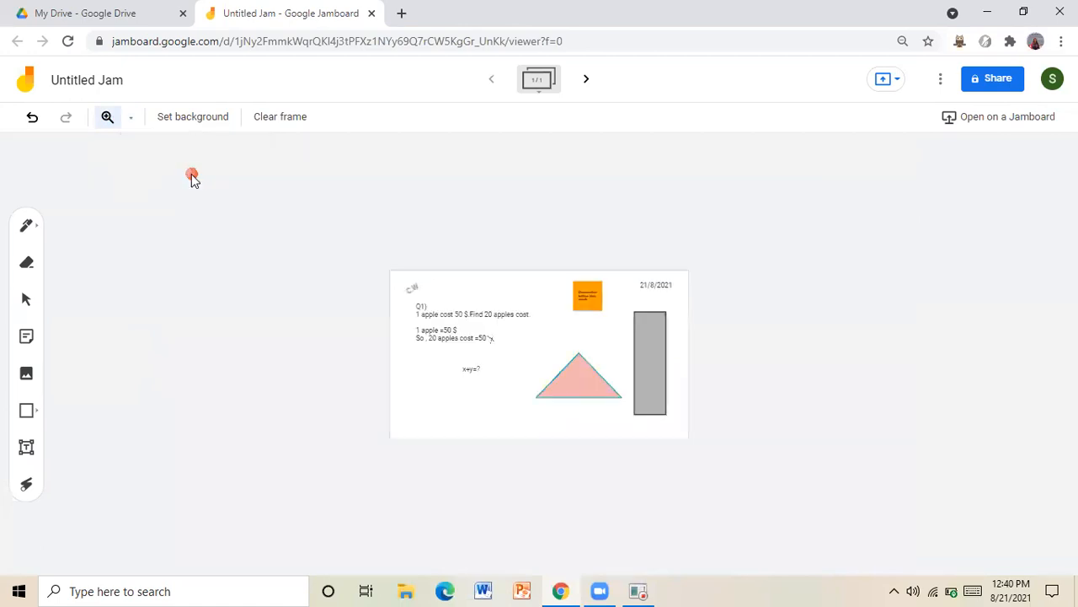
click(130, 118)
click(185, 218)
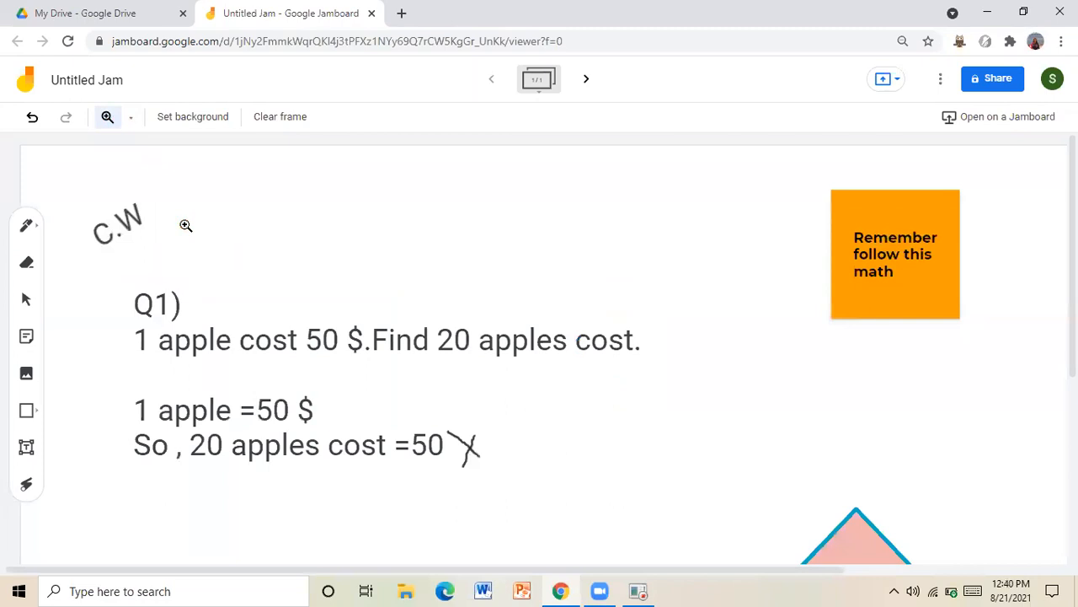
Look through the enlarged frame, then reduce the zoom to 50% and return it to Fit
scroll(557, 360, down, 3)
scroll(557, 360, down, 1)
scroll(556, 361, up, 4)
scroll(556, 356, down, 4)
scroll(560, 409, up, 4)
click(131, 119)
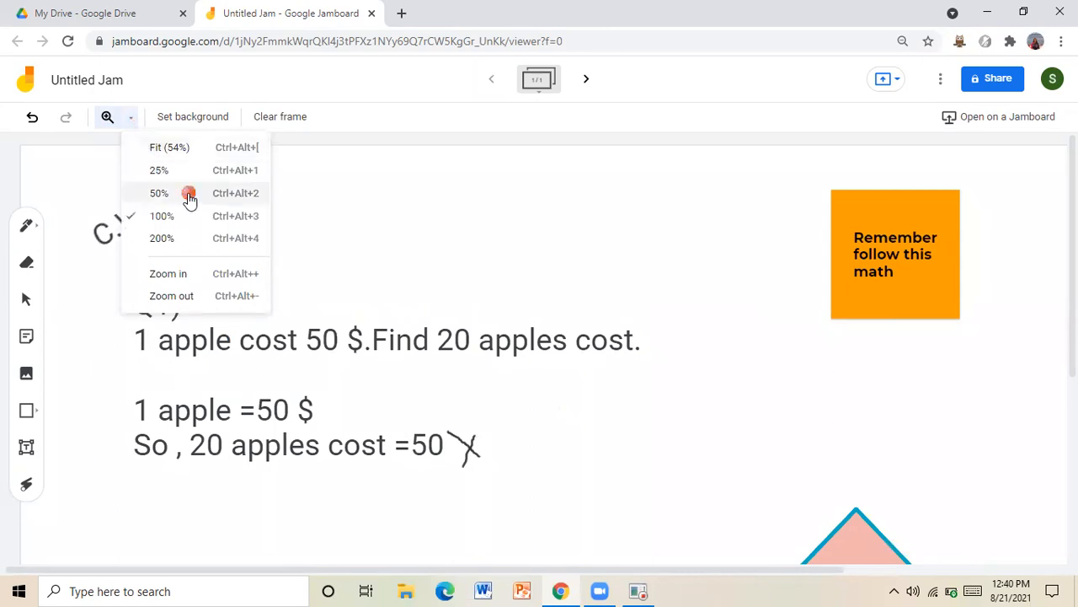
click(188, 193)
click(130, 117)
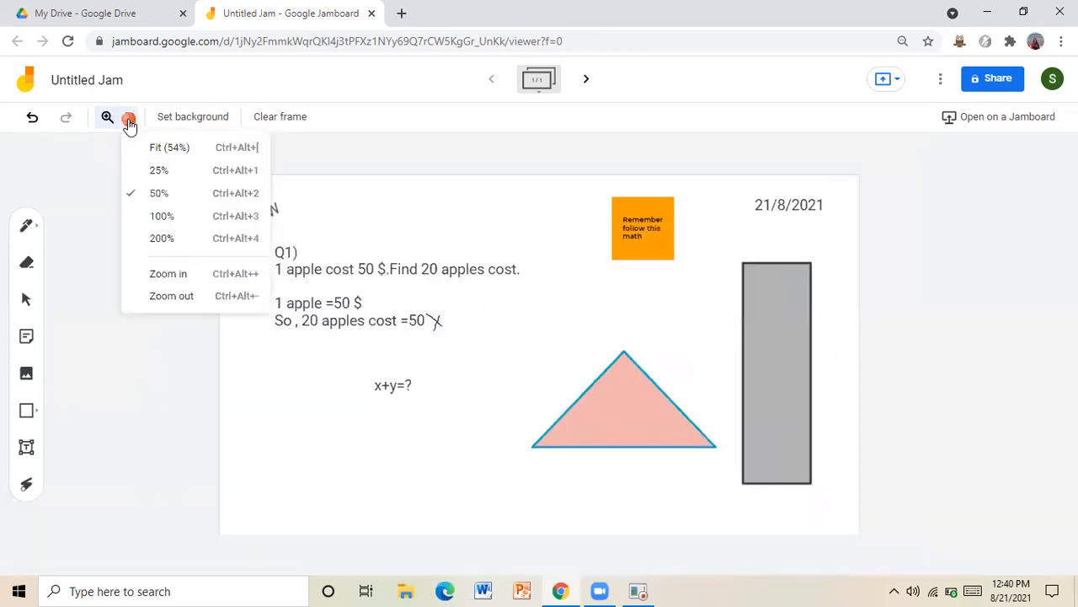
click(175, 144)
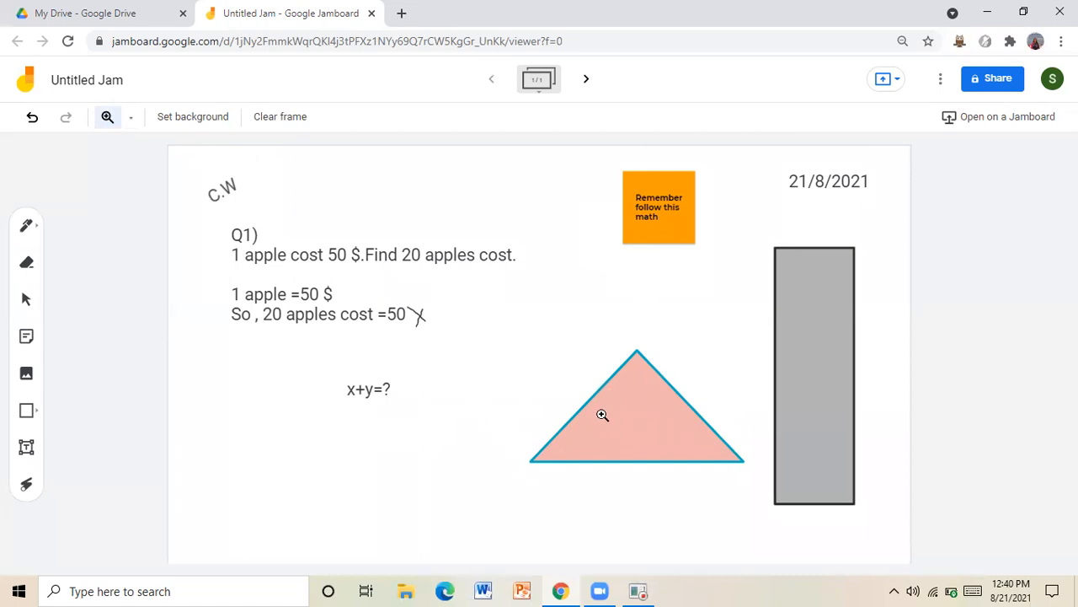
Trace temporary laser pointer strokes over the text, sticky note and triangle areas of the frame
click(26, 484)
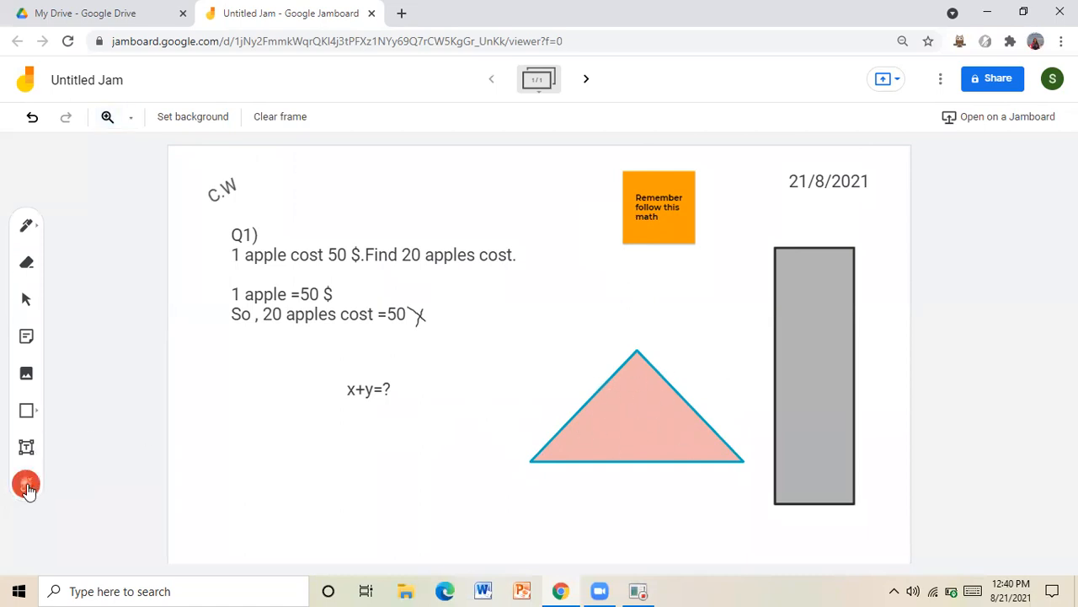
mouse_move(500, 452)
mouse_down()
mouse_move(499, 395)
mouse_move(703, 344)
mouse_move(775, 455)
mouse_move(520, 462)
mouse_move(773, 376)
mouse_move(485, 339)
mouse_move(495, 343)
mouse_up()
mouse_move(406, 357)
mouse_down()
mouse_move(274, 431)
mouse_move(349, 464)
mouse_move(320, 362)
mouse_up()
click(463, 453)
click(539, 187)
mouse_move(688, 371)
mouse_down()
mouse_move(546, 306)
mouse_move(648, 206)
mouse_up()
click(592, 202)
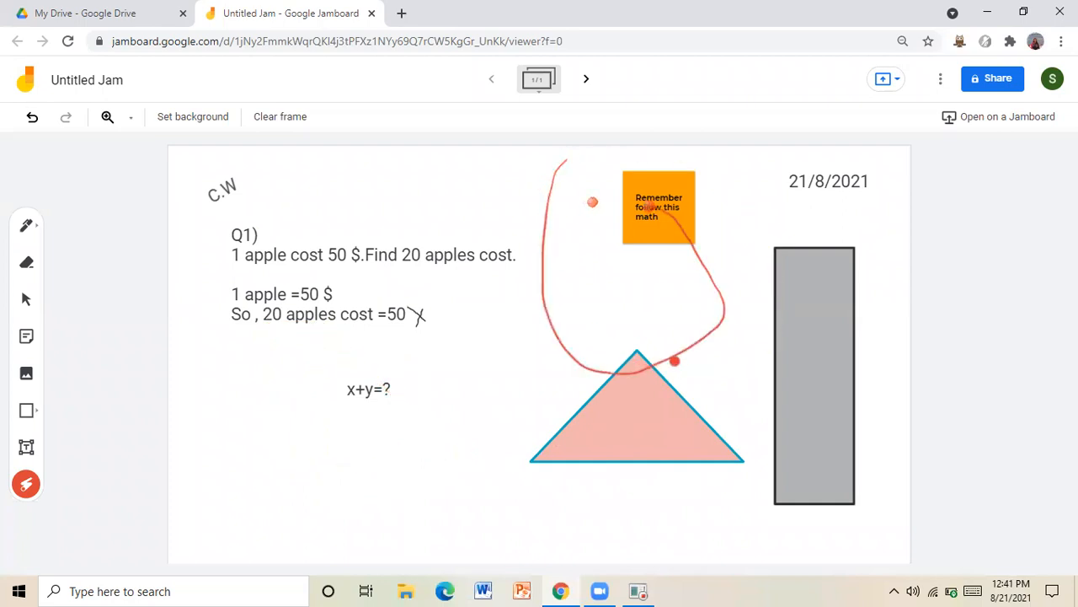
mouse_move(525, 294)
mouse_down()
mouse_move(337, 323)
mouse_move(374, 401)
mouse_move(561, 311)
mouse_move(703, 350)
mouse_move(535, 247)
mouse_up()
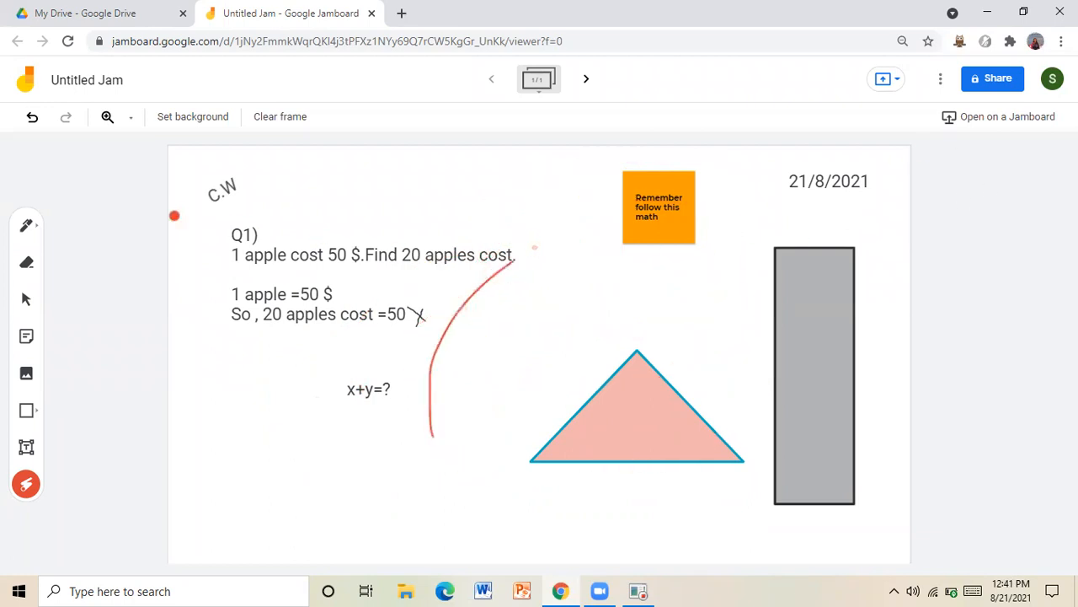
Draw a large blue freehand loop around the "x+y=?" text with the pen
click(25, 225)
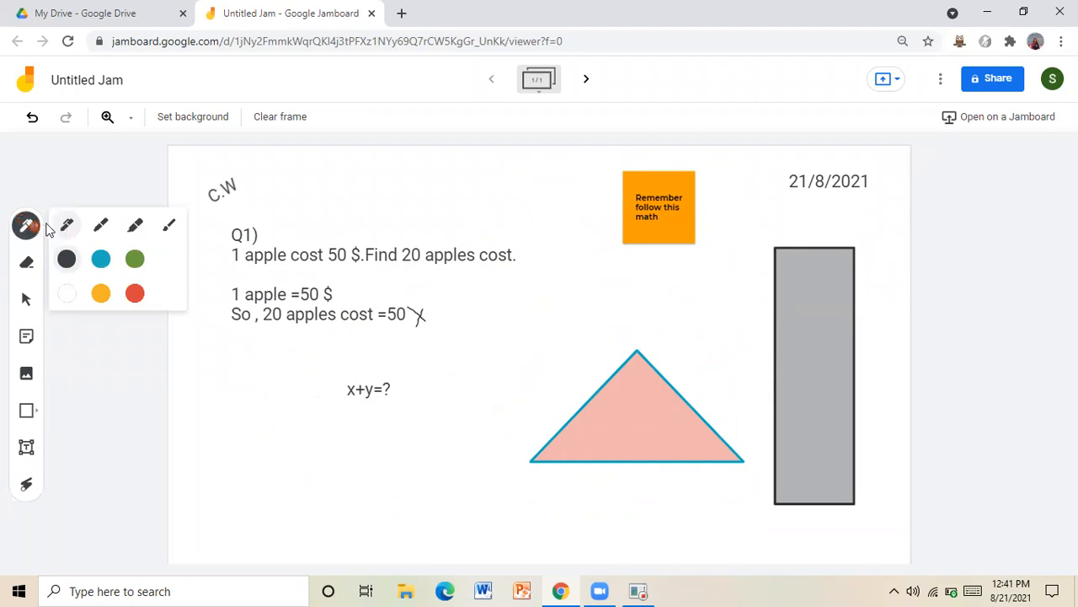
click(102, 260)
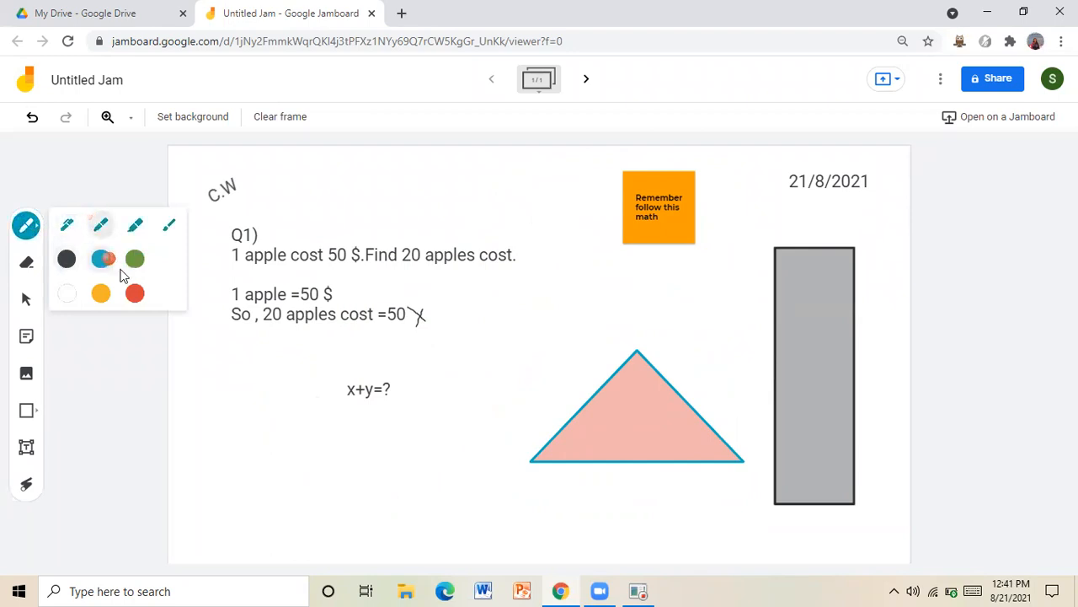
mouse_move(225, 376)
mouse_down()
mouse_move(272, 539)
mouse_move(408, 522)
mouse_move(373, 329)
mouse_move(238, 405)
mouse_move(236, 447)
mouse_up()
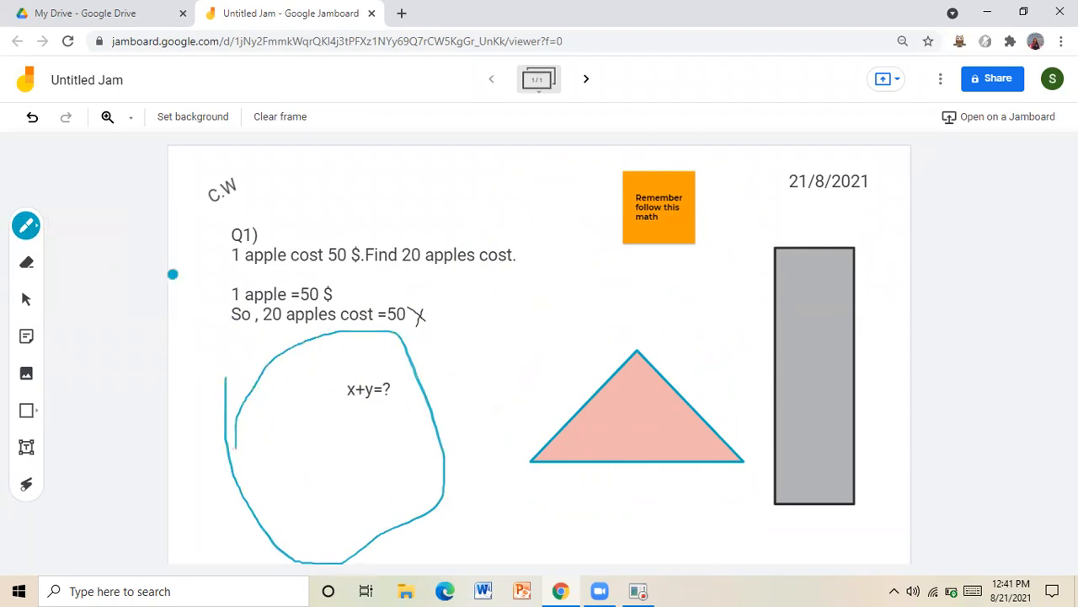
Erase parts of the blue loop's outline, then undo the erasing and the loop itself
click(26, 262)
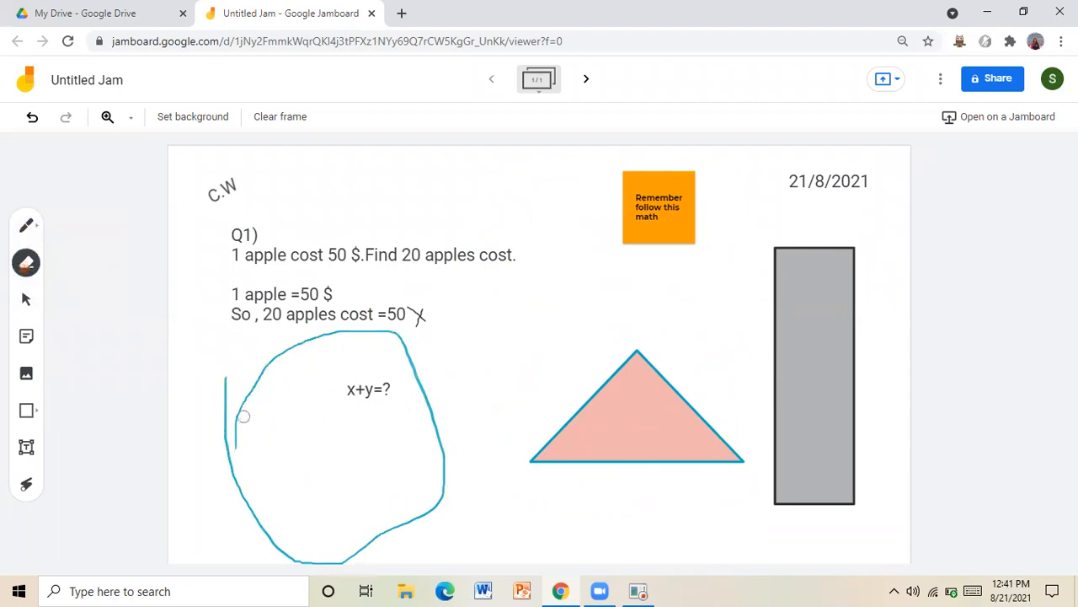
mouse_move(227, 367)
mouse_down()
mouse_move(253, 528)
mouse_move(303, 580)
mouse_move(325, 561)
mouse_up()
drag(401, 531, 464, 491)
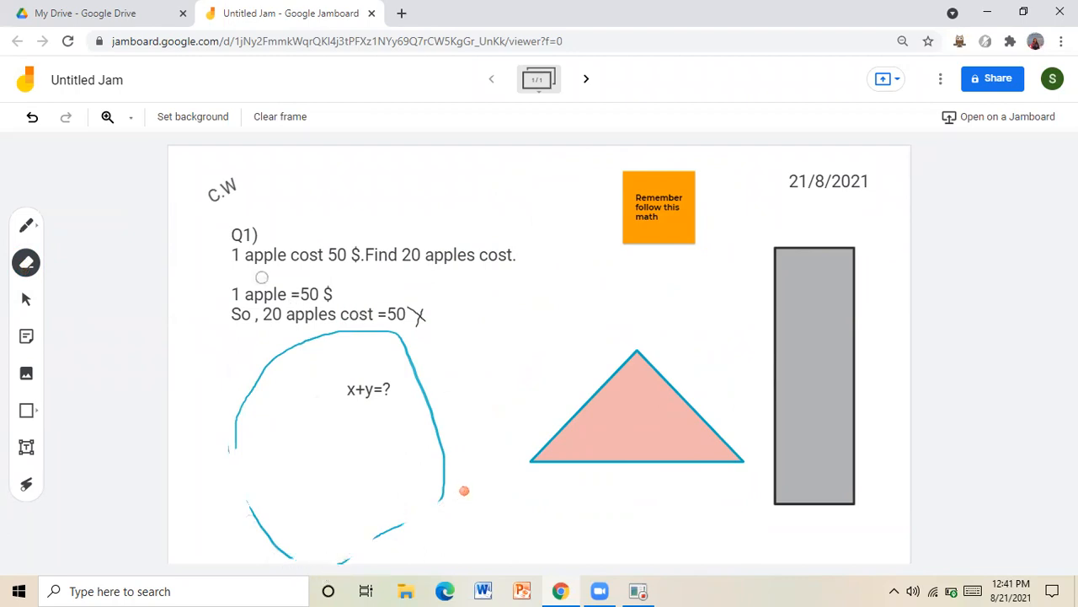
click(30, 119)
click(29, 121)
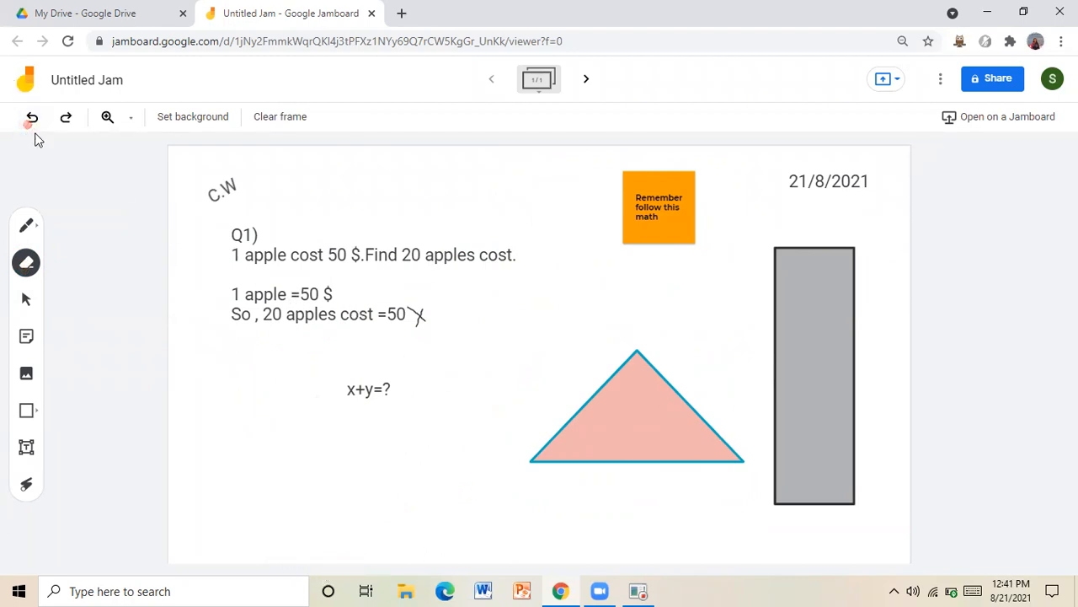